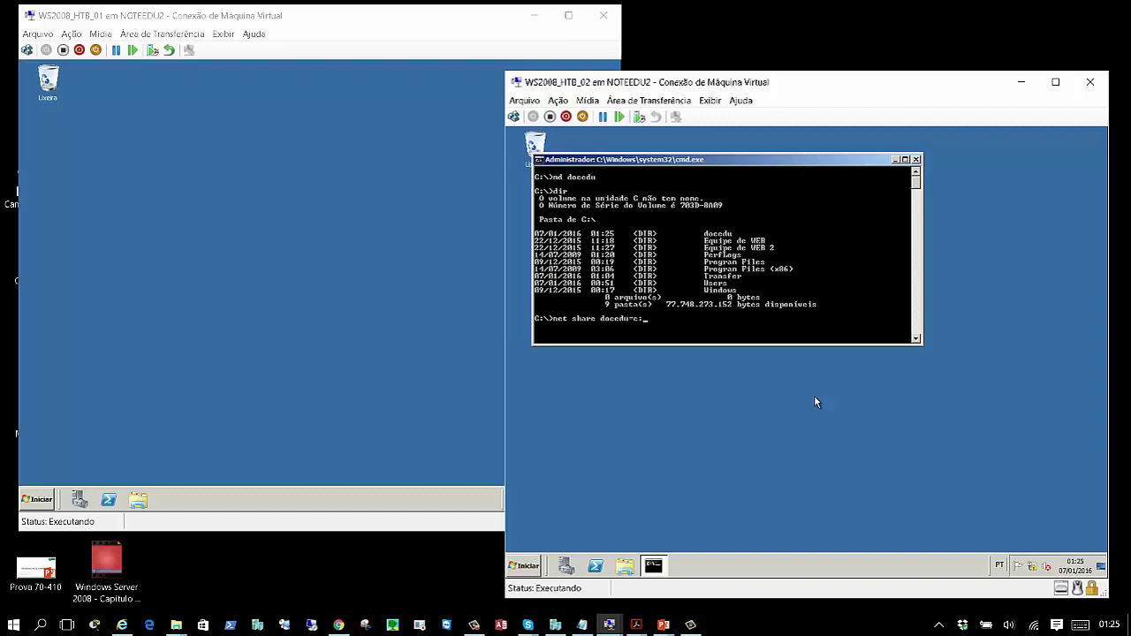
- Share C:\docedu as 'docedu' with unlimited users, correcting the mistyped /unlimited option, then open Explorer
{"action": "type", "text": "docedu /unlineted"}
{"action": "key", "text": "Return"}
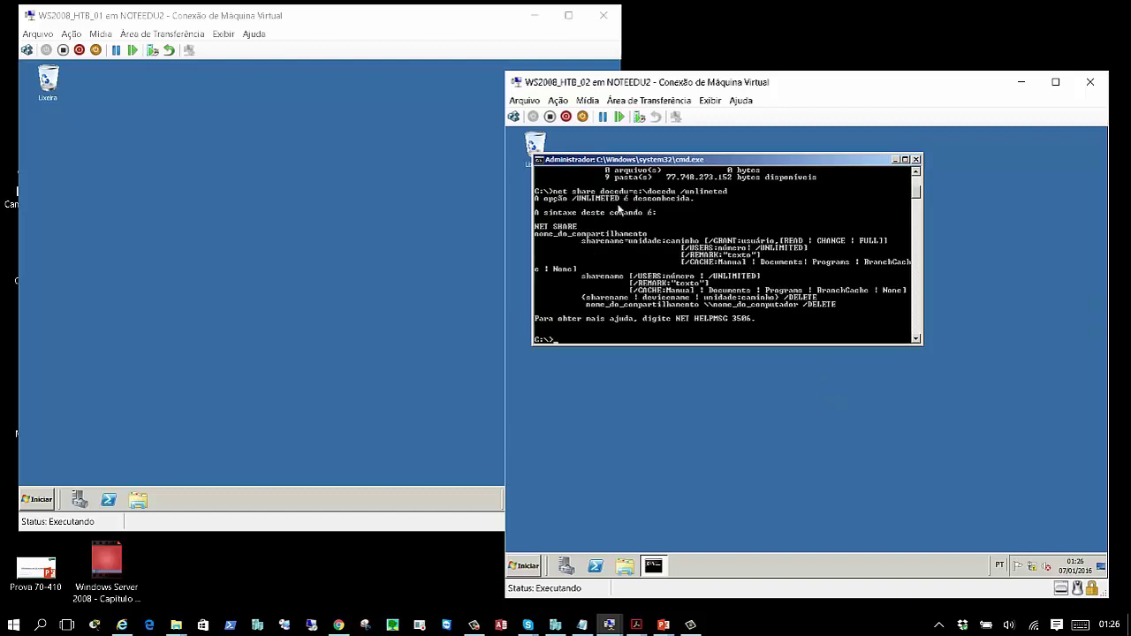
{"action": "key", "text": "Up"}
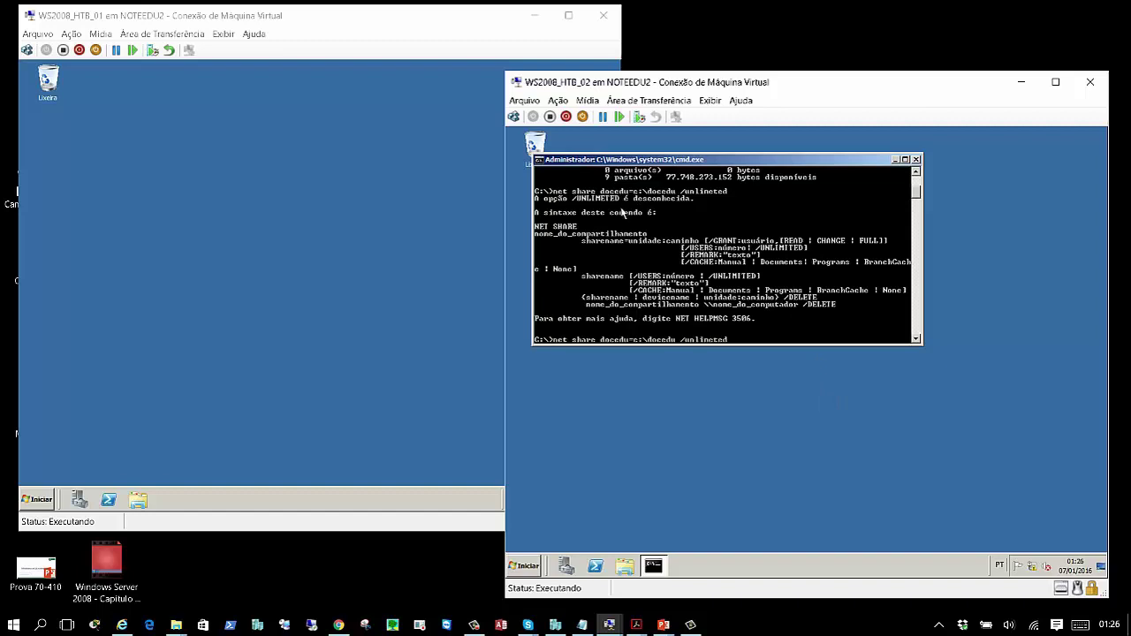
{"action": "key", "text": "BackSpace"}
{"action": "key", "text": "BackSpace"}
{"action": "type", "text": "ited"}
{"action": "key", "text": "Return"}
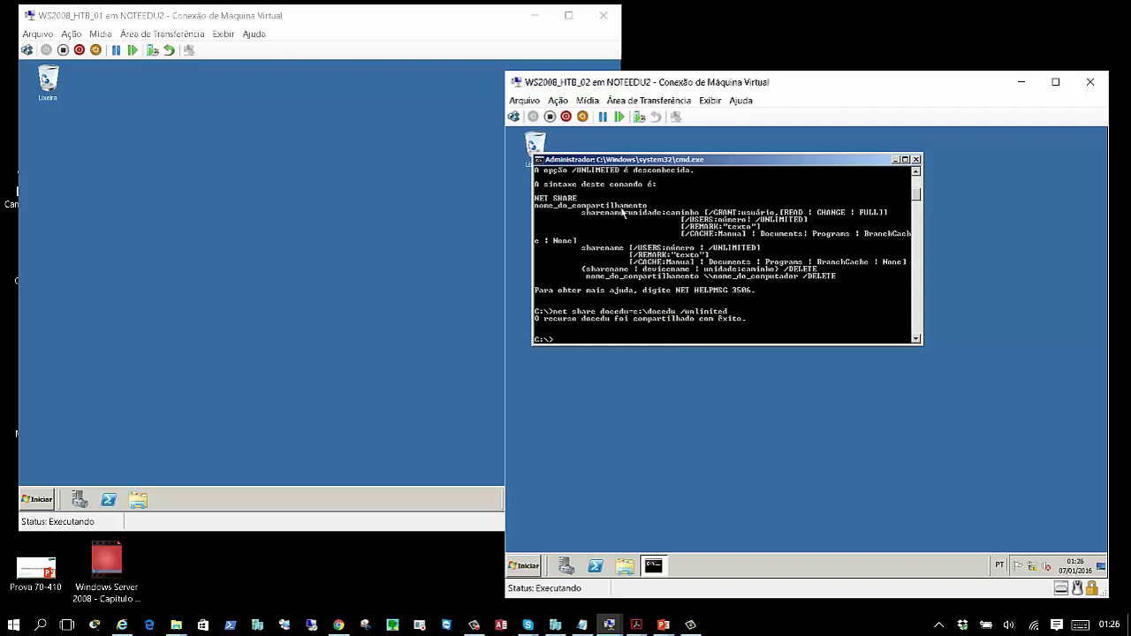
{"action": "left_click", "coordinate": [625, 565]}
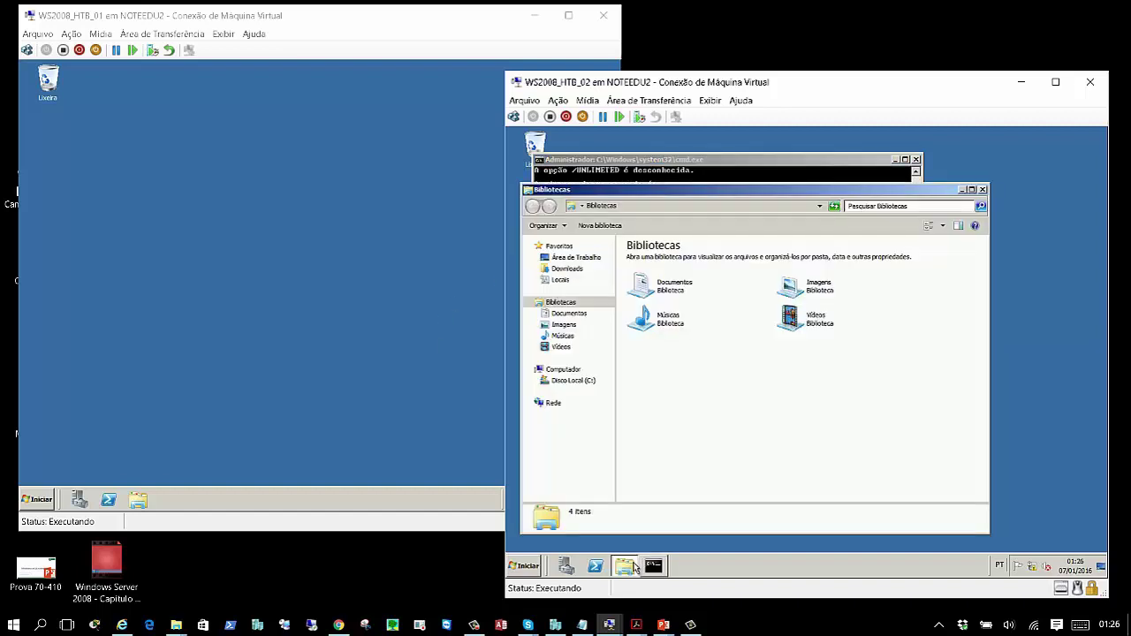
- Check docedu's advanced share permissions, confirming Todos (Everyone) has Read access
{"action": "left_click", "coordinate": [573, 382]}
{"action": "left_click", "coordinate": [648, 285]}
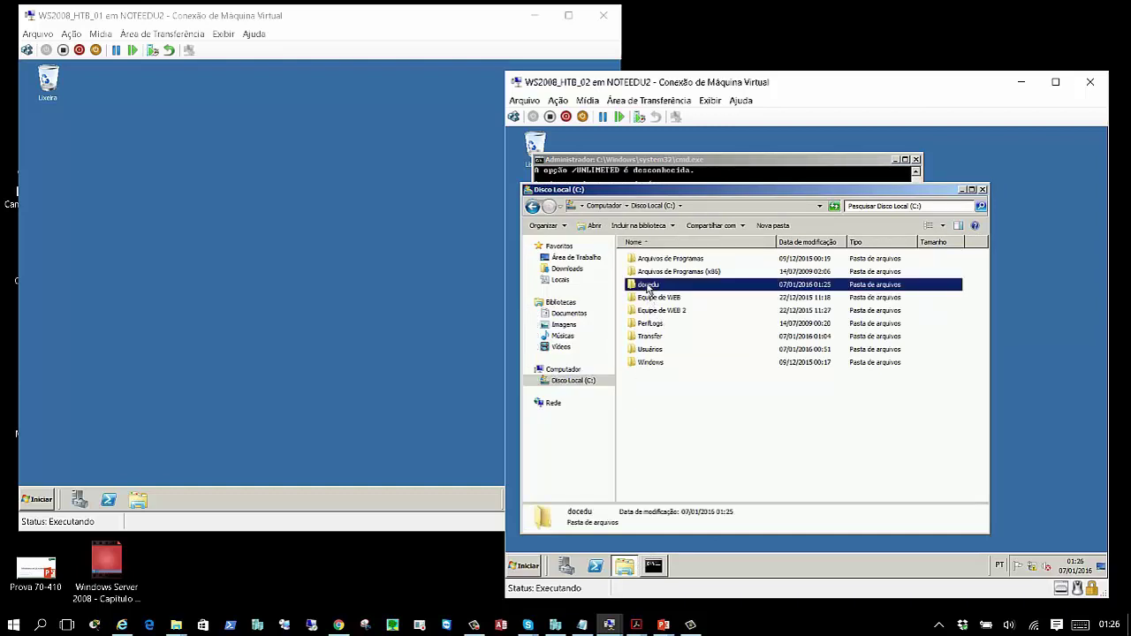
{"action": "right_click", "coordinate": [648, 286]}
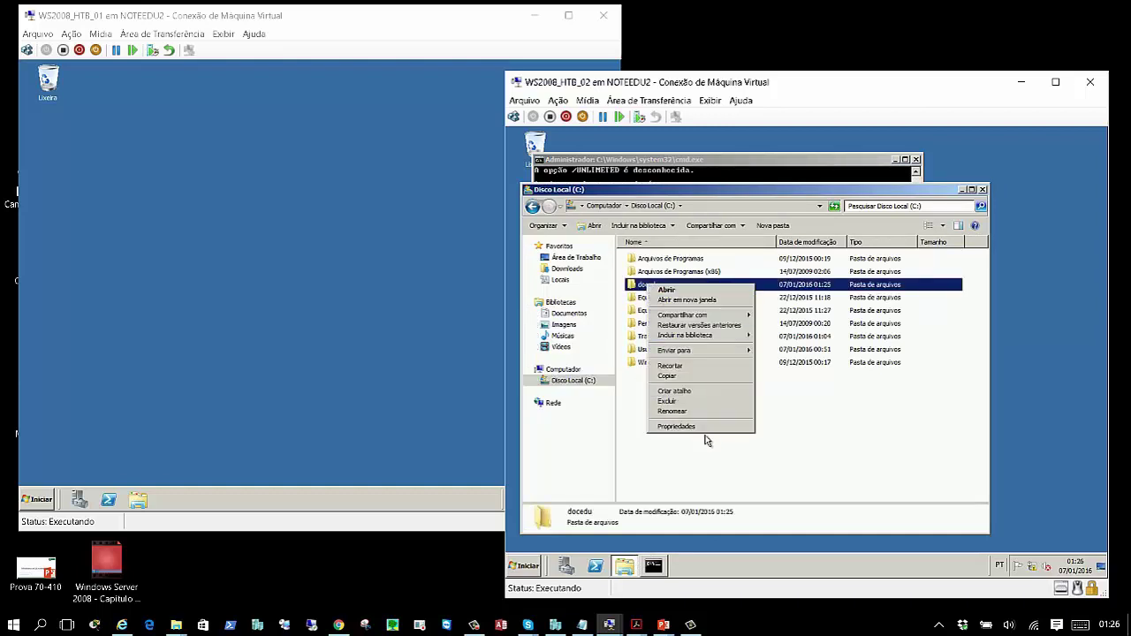
{"action": "left_click", "coordinate": [707, 432]}
{"action": "left_click", "coordinate": [751, 296]}
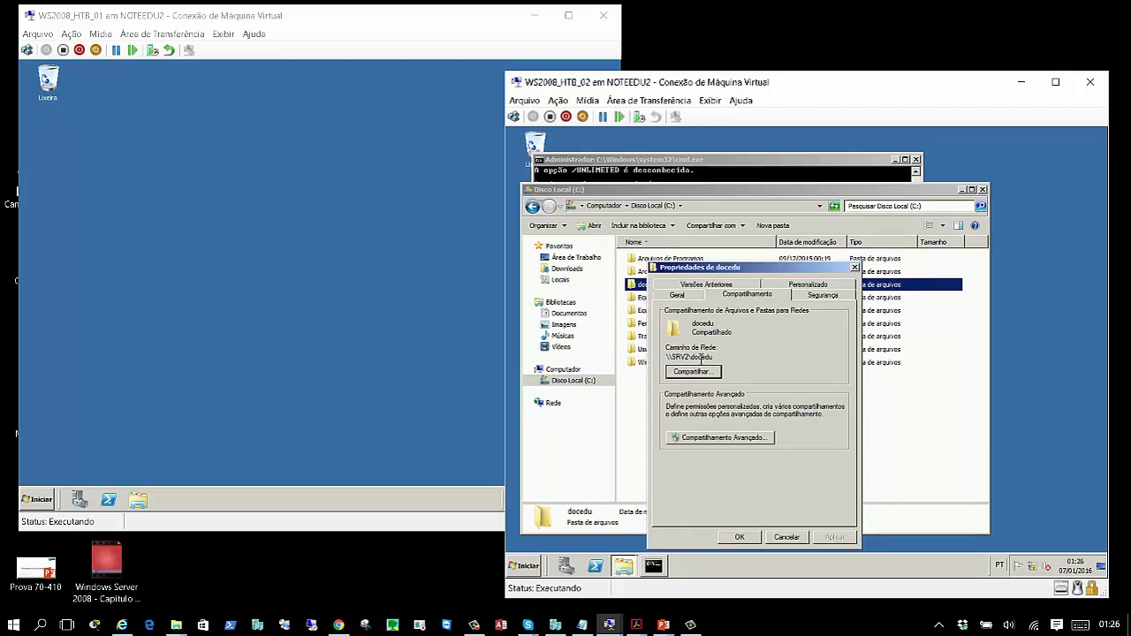
{"action": "left_click", "coordinate": [722, 438]}
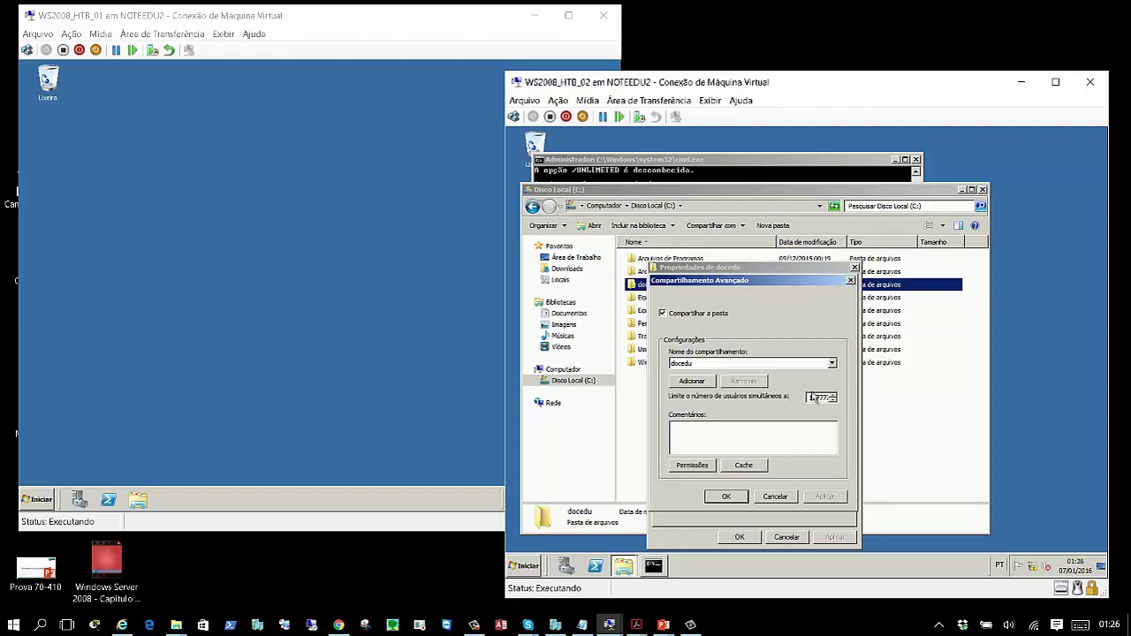
{"action": "left_click", "coordinate": [692, 465]}
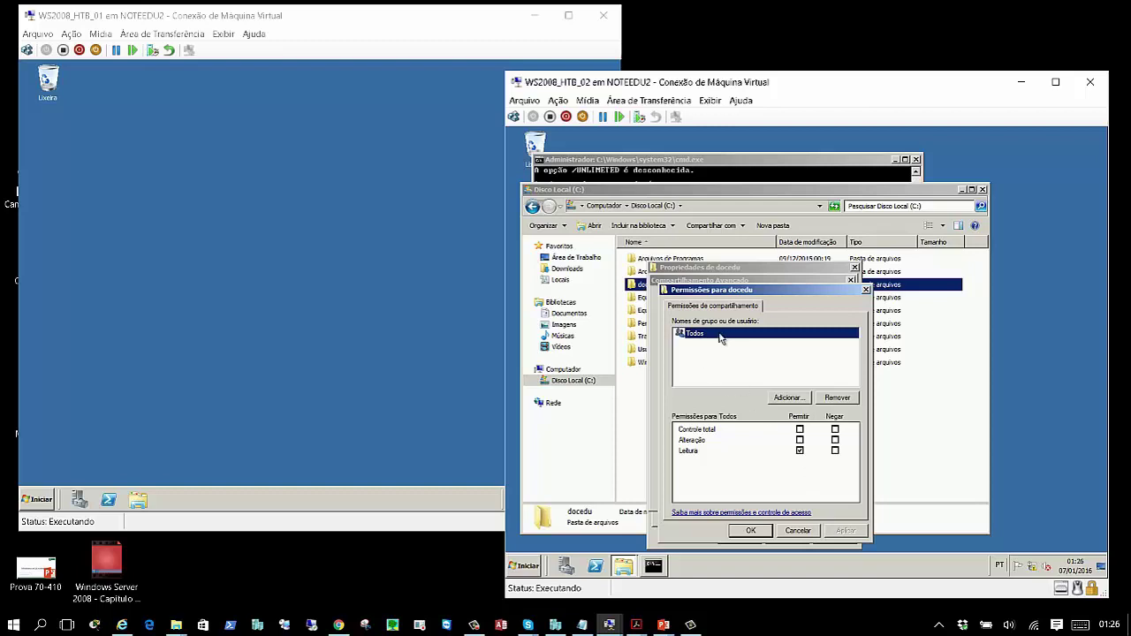
- Cancel the permission and advanced sharing dialogs, close the docedu properties and Explorer
{"action": "left_click", "coordinate": [765, 532]}
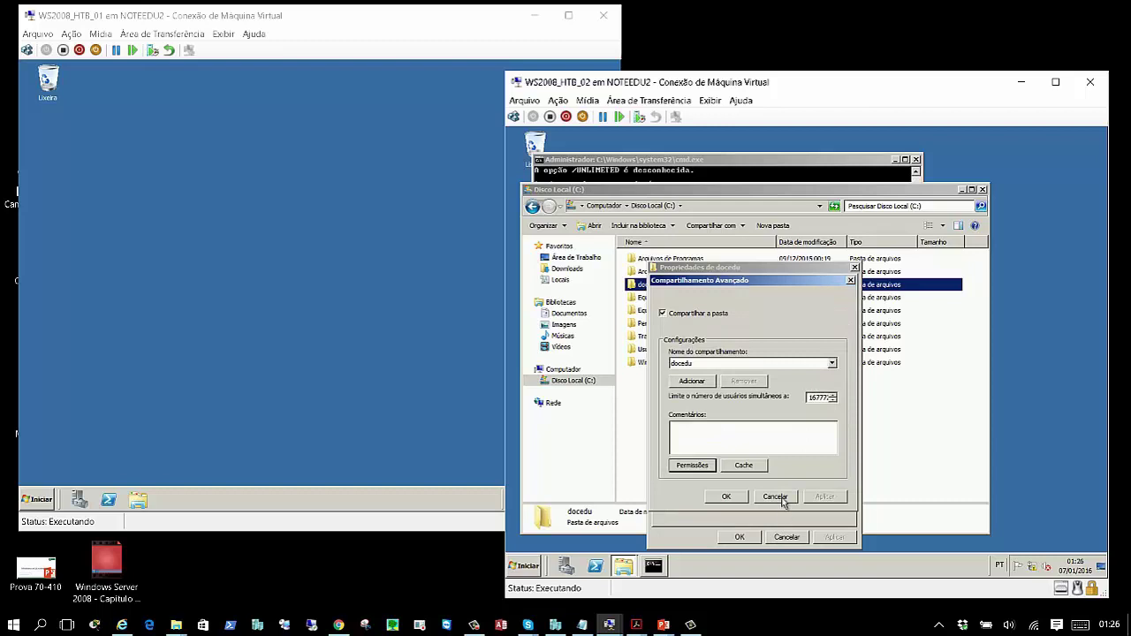
{"action": "left_click", "coordinate": [776, 497]}
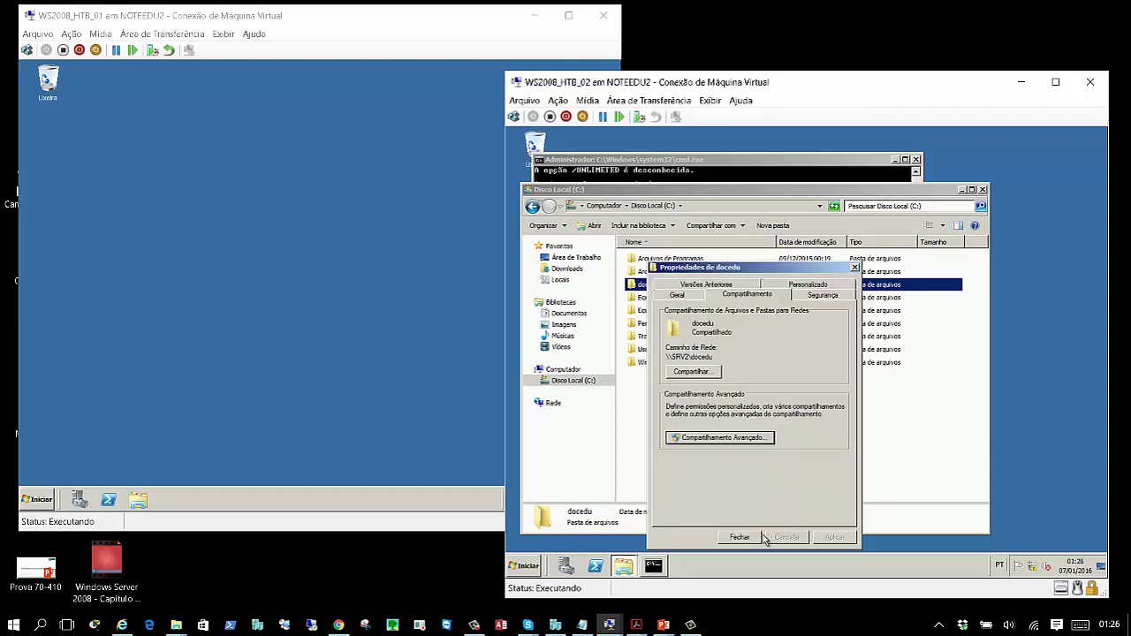
{"action": "left_click", "coordinate": [753, 537]}
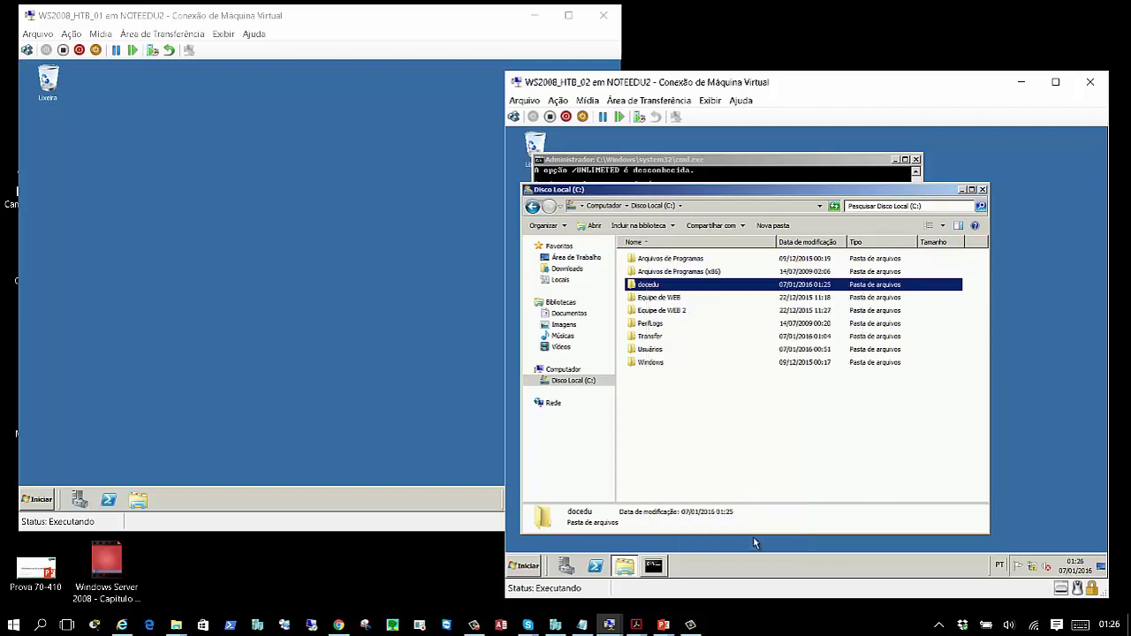
{"action": "left_click", "coordinate": [982, 189]}
- Clear the console, create folder docedu2 with md, and confirm it with dir
{"action": "type", "text": "cls"}
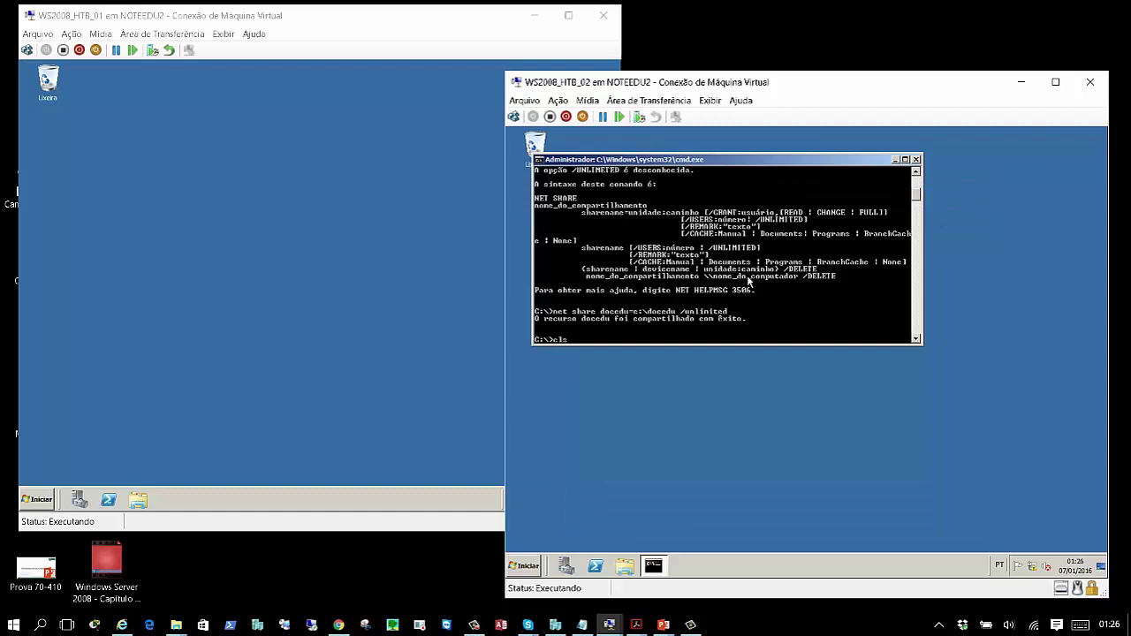
{"action": "key", "text": "Return"}
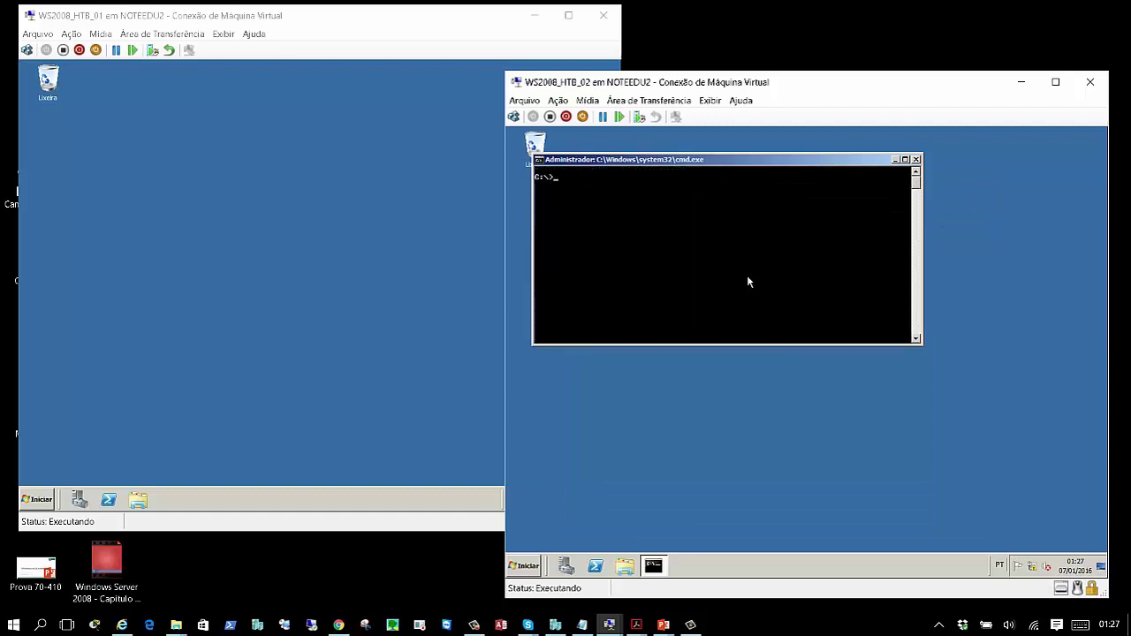
{"action": "type", "text": "md"}
{"action": "type", "text": " c"}
{"action": "type", "text": "docedu2"}
{"action": "key", "text": "Return"}
{"action": "type", "text": "dir"}
{"action": "key", "text": "Return"}
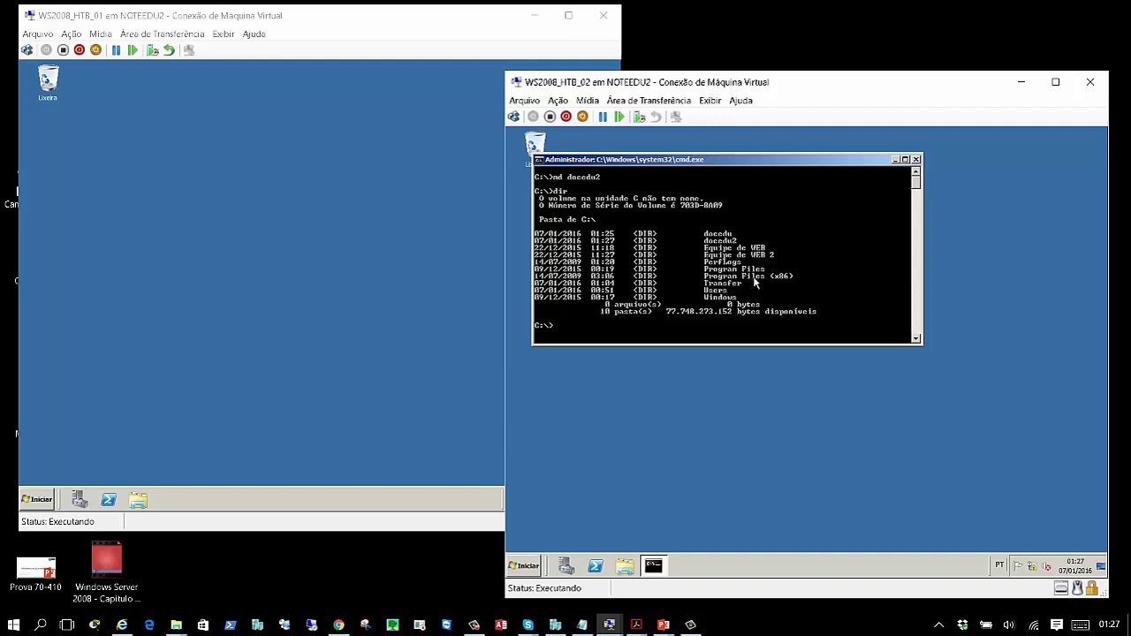
{"action": "left_click", "coordinate": [896, 27]}
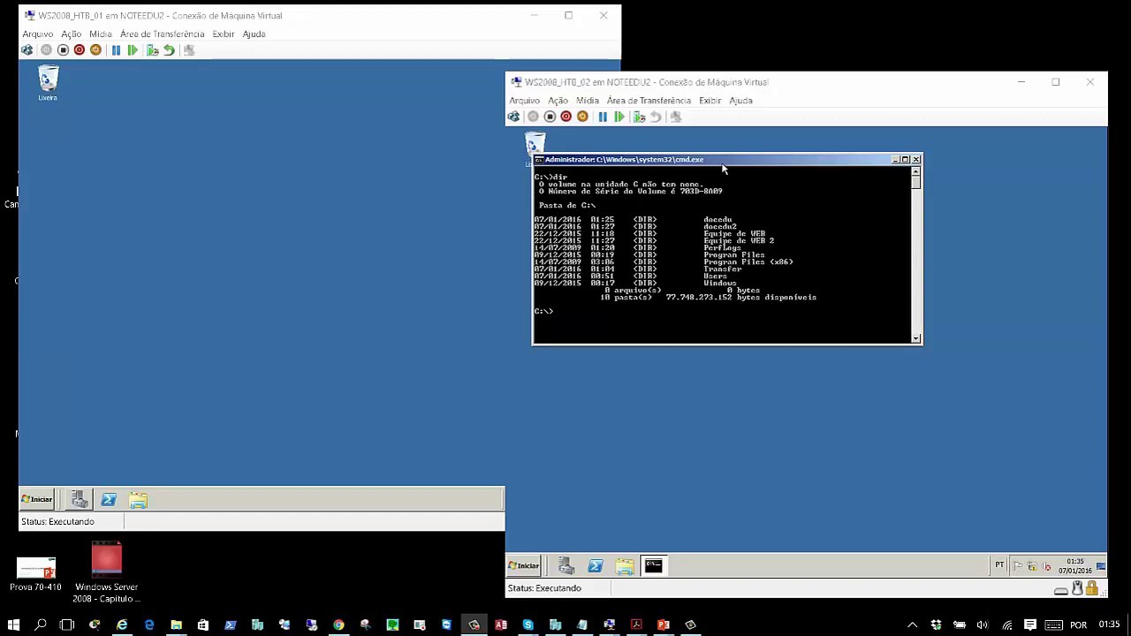
{"action": "left_click", "coordinate": [719, 323]}
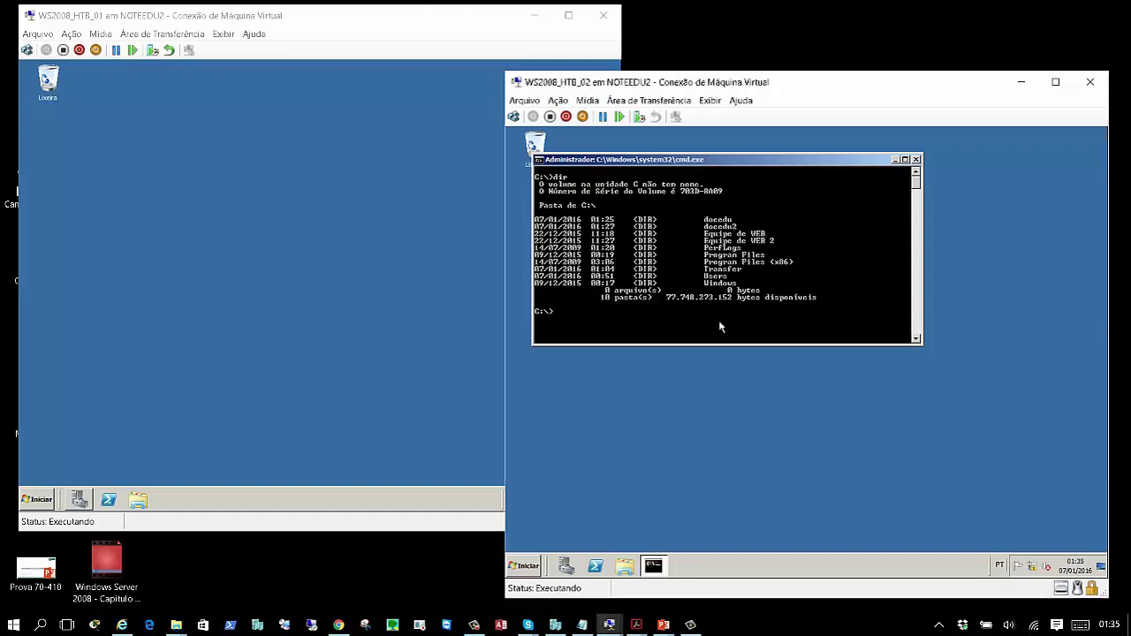
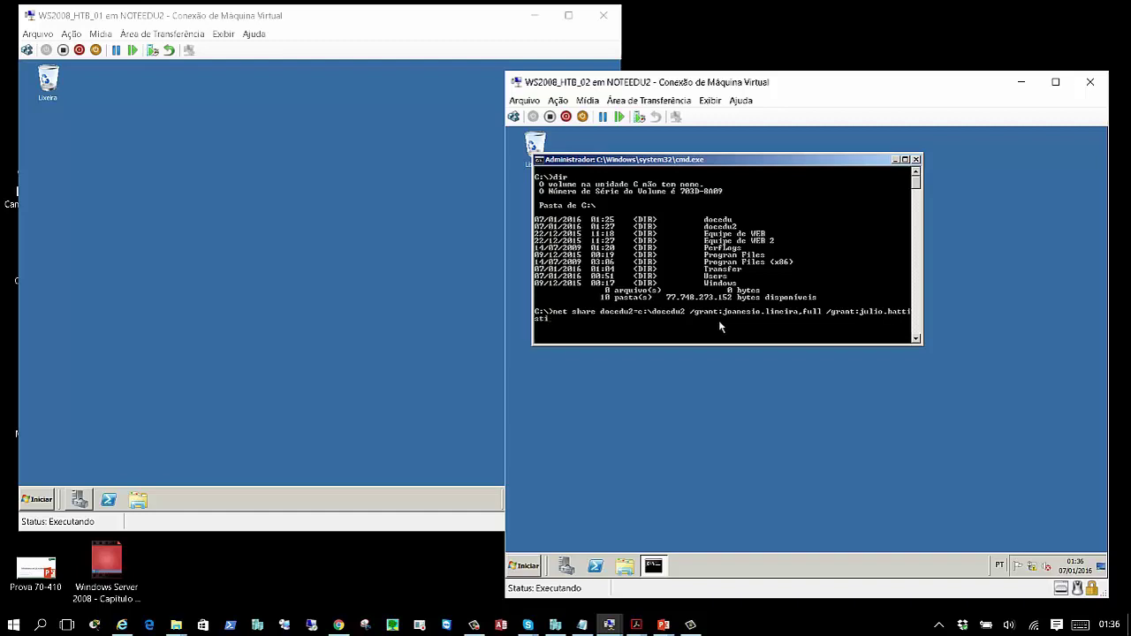
- Share C:\docedu2 as 'docedu2' granting one user full and another read access, unlimited users
{"action": "type", "text": ",read /unlimited"}
{"action": "key", "text": "Return"}
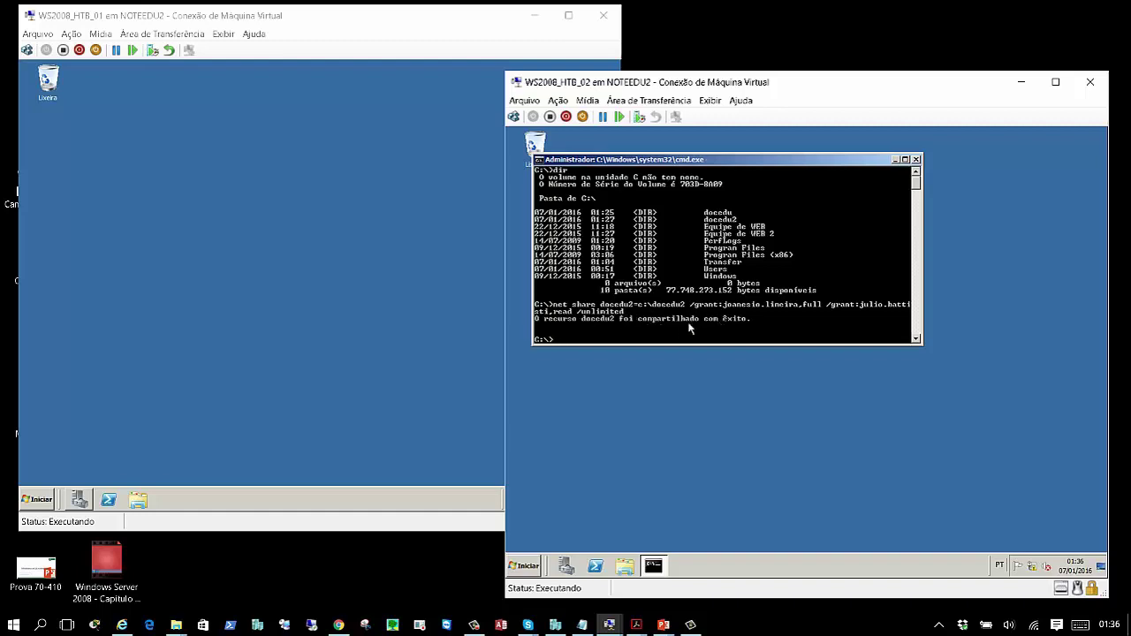
{"action": "left_click", "coordinate": [625, 565]}
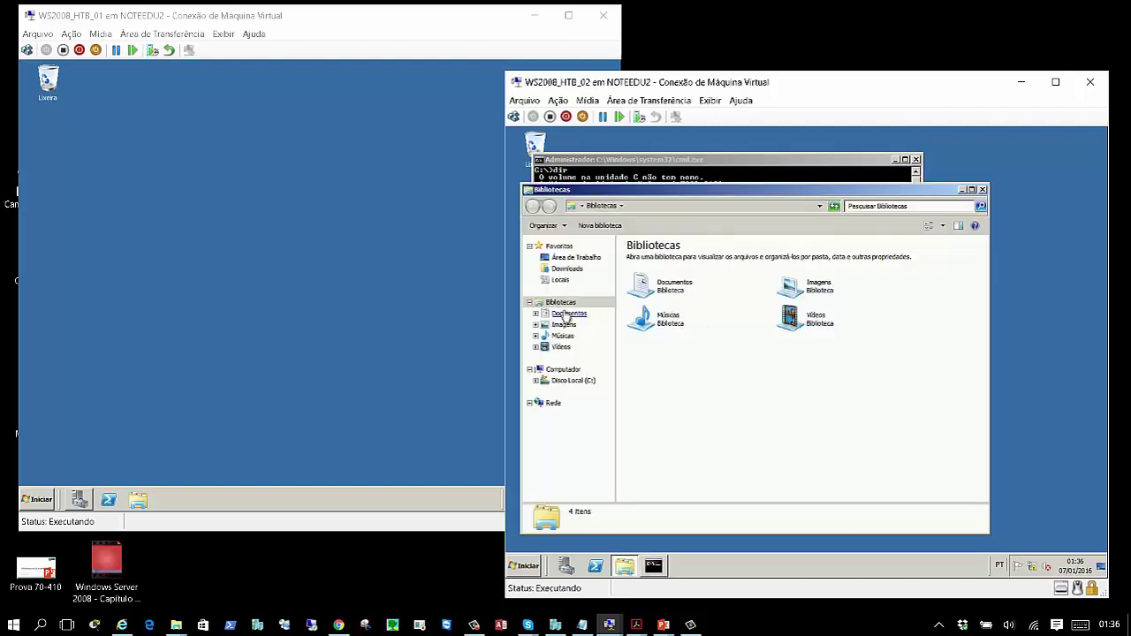
- Review docedu2's share permissions, which list two users, one with Read only
{"action": "left_click", "coordinate": [574, 381]}
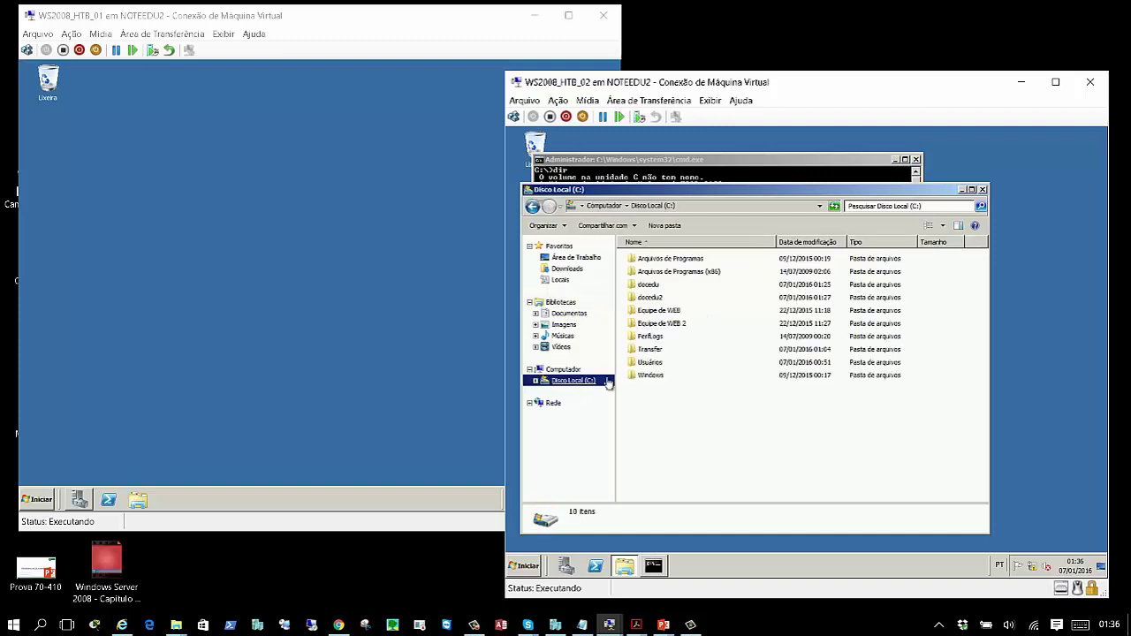
{"action": "left_click", "coordinate": [657, 298]}
{"action": "right_click", "coordinate": [656, 298]}
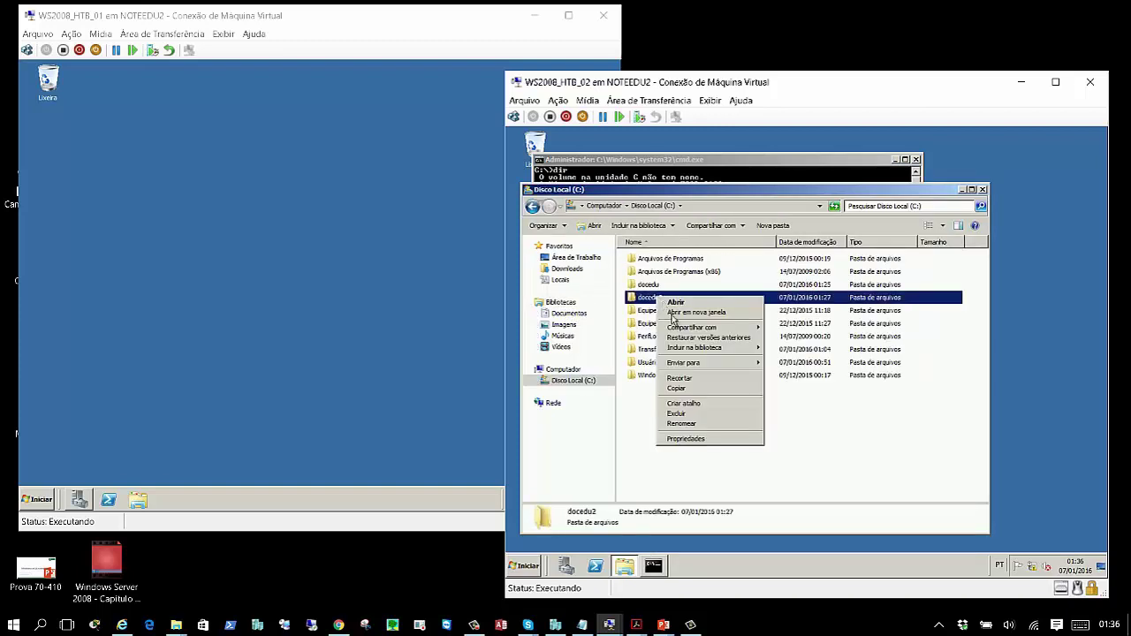
{"action": "left_click", "coordinate": [702, 438]}
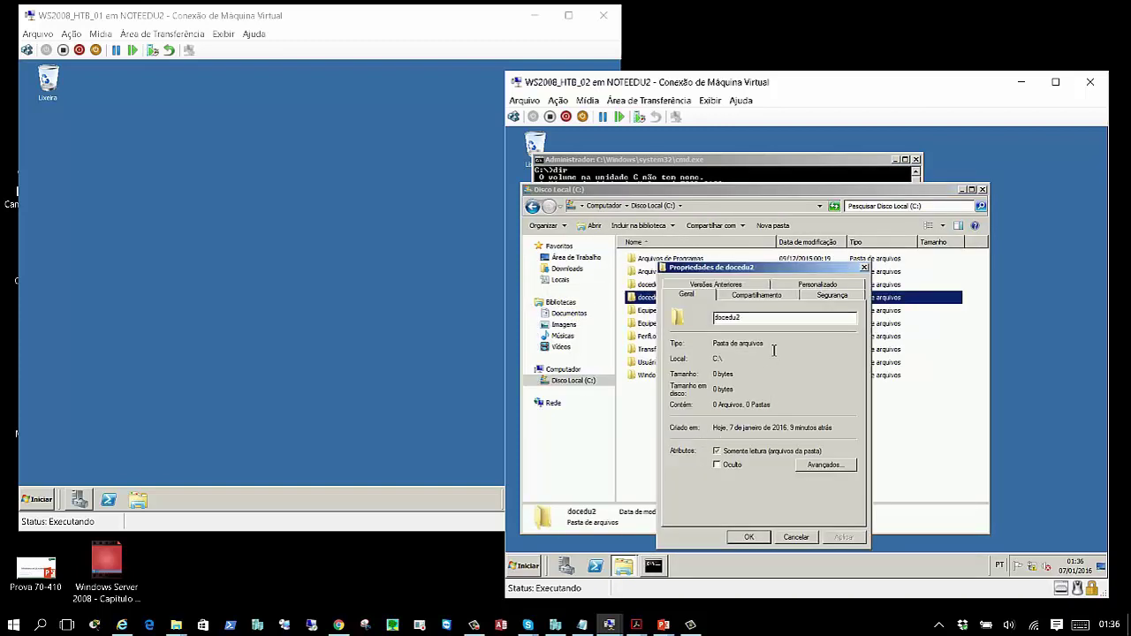
{"action": "left_click", "coordinate": [757, 295]}
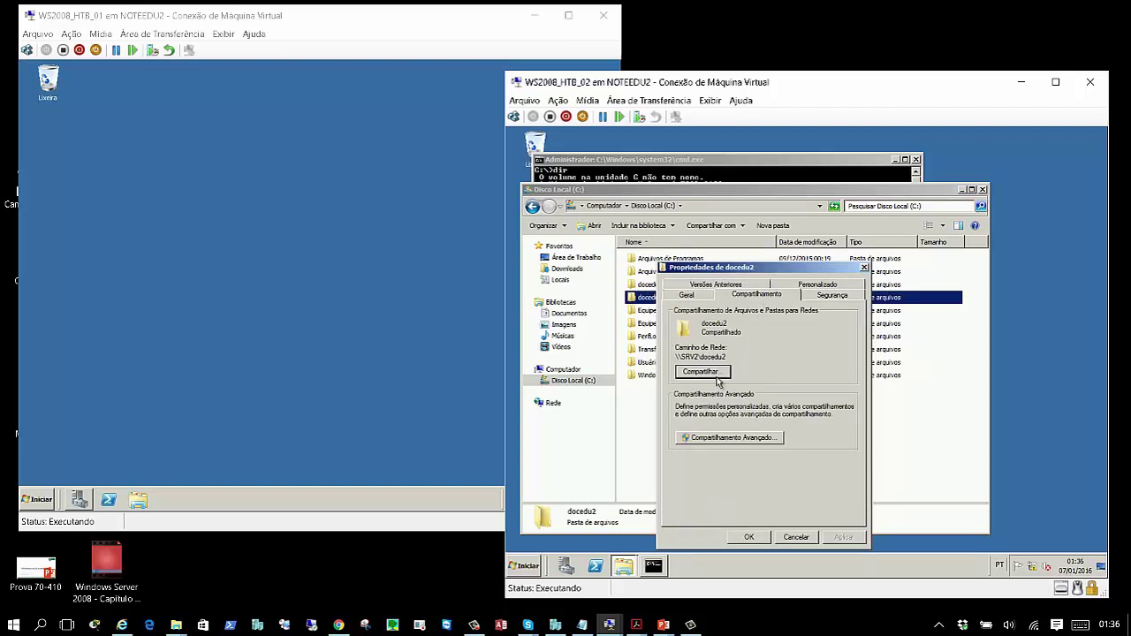
{"action": "left_click", "coordinate": [733, 438]}
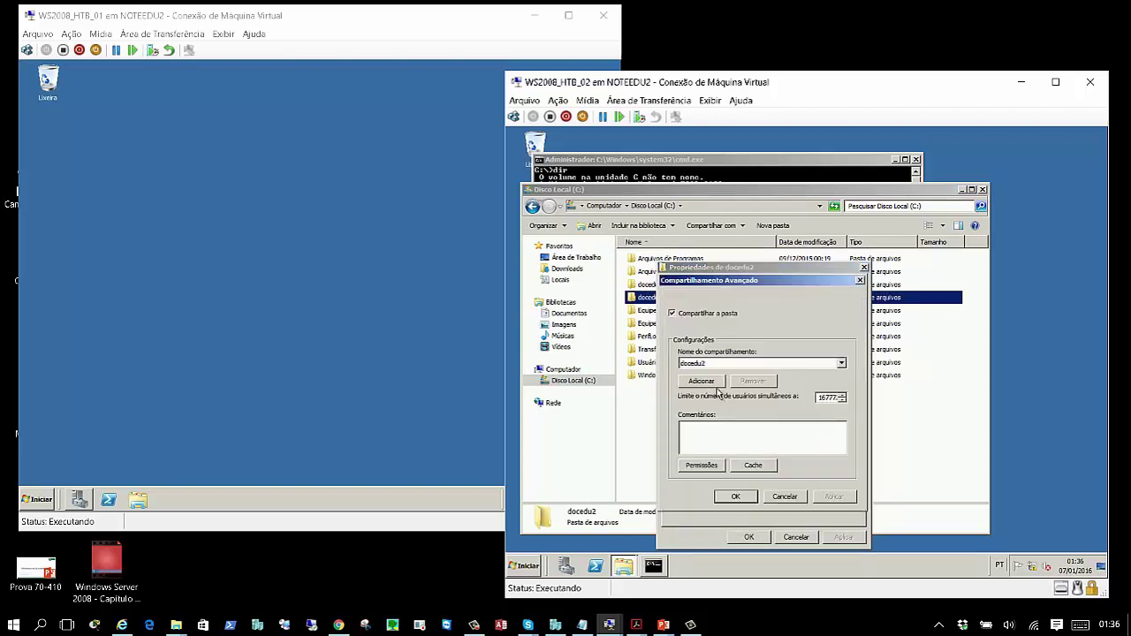
{"action": "left_click", "coordinate": [717, 470]}
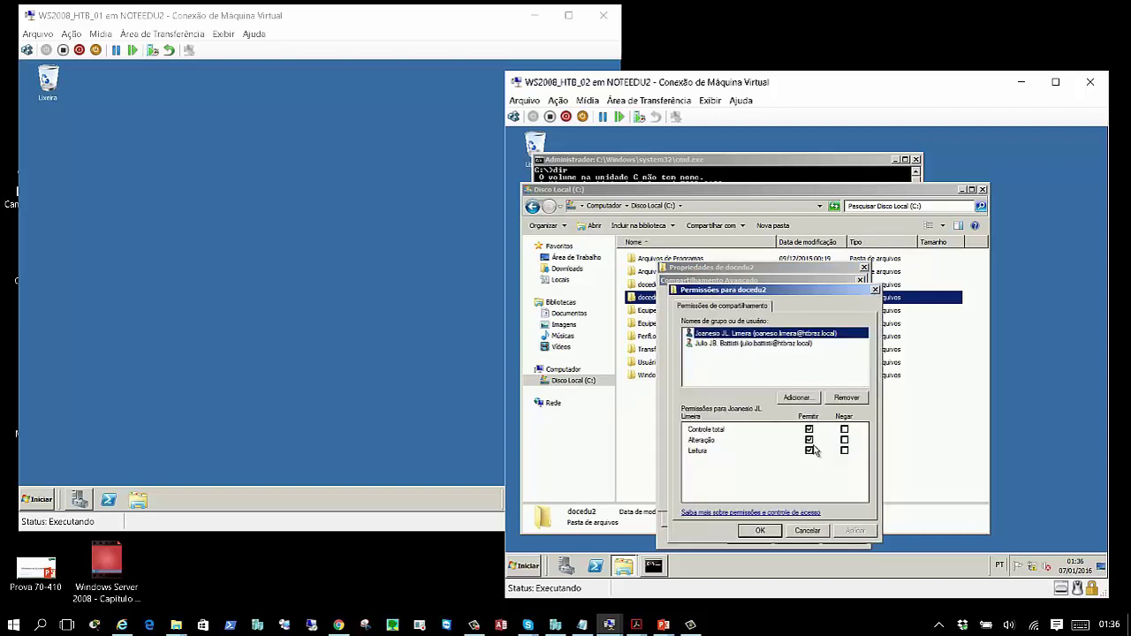
{"action": "left_click", "coordinate": [760, 344]}
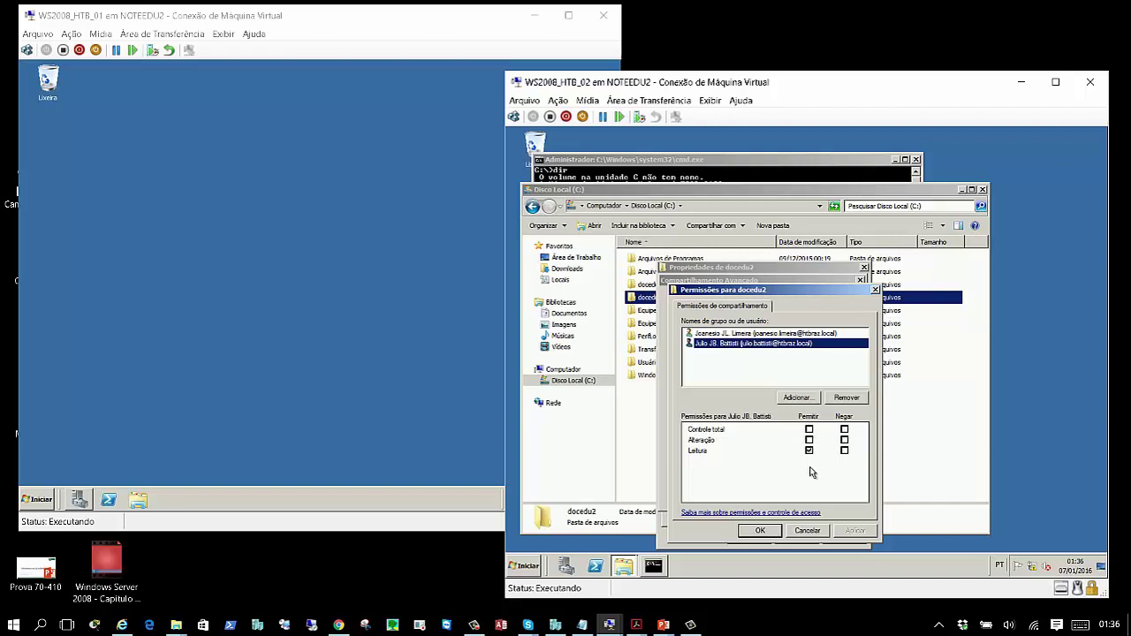
{"action": "left_click", "coordinate": [762, 533]}
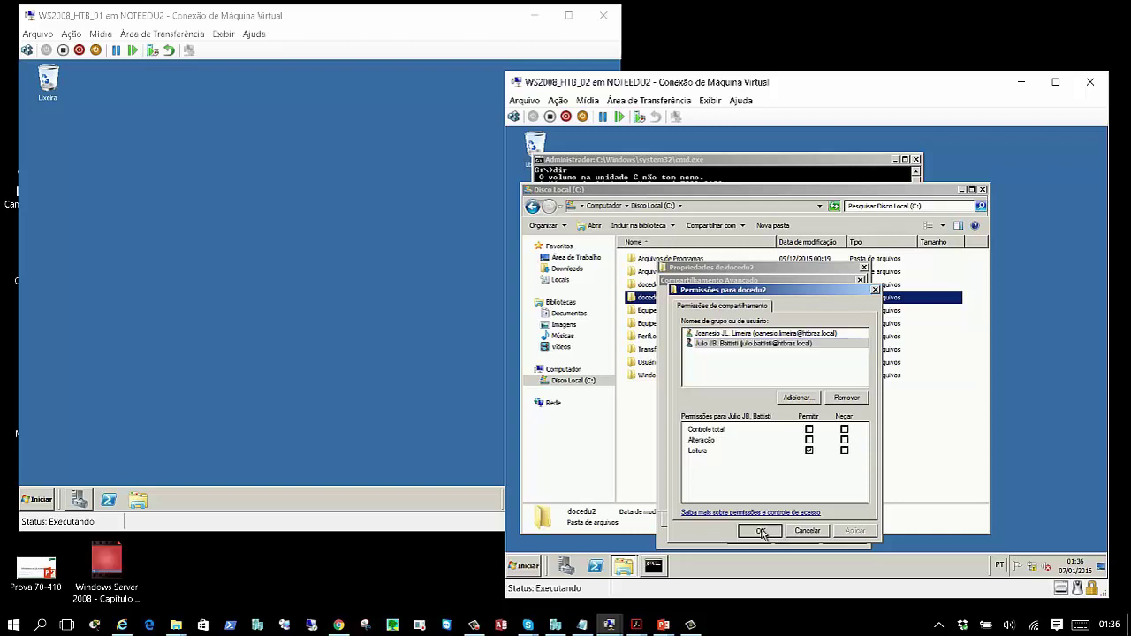
- Uncheck Compartilhar a pasta to stop sharing docedu2, then close its properties and Explorer
{"action": "left_click", "coordinate": [673, 314]}
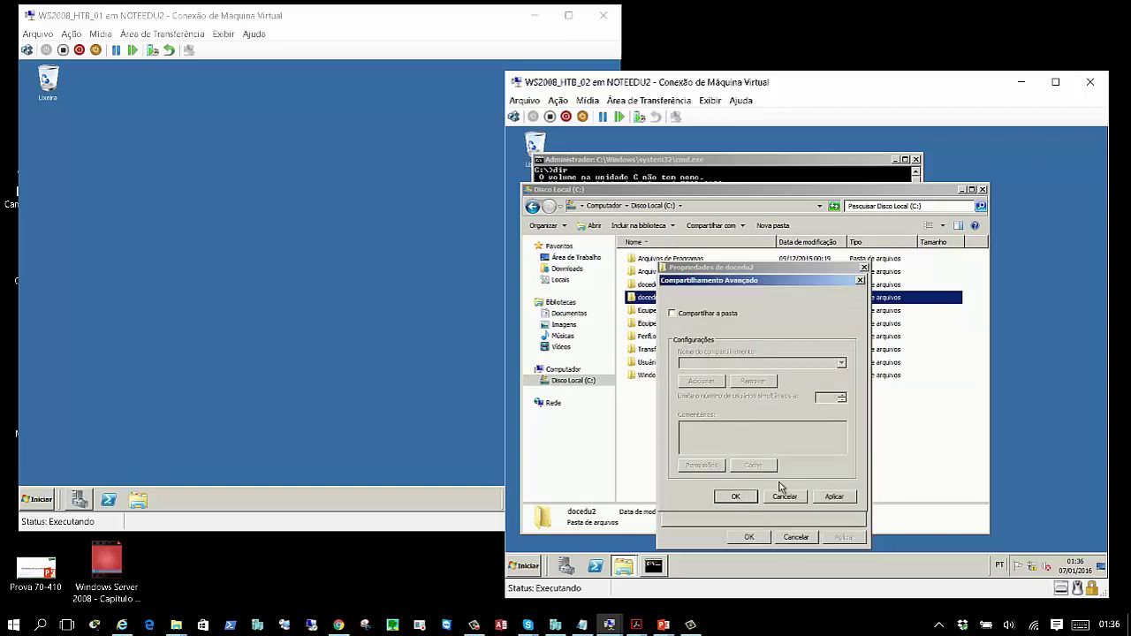
{"action": "left_click", "coordinate": [736, 497]}
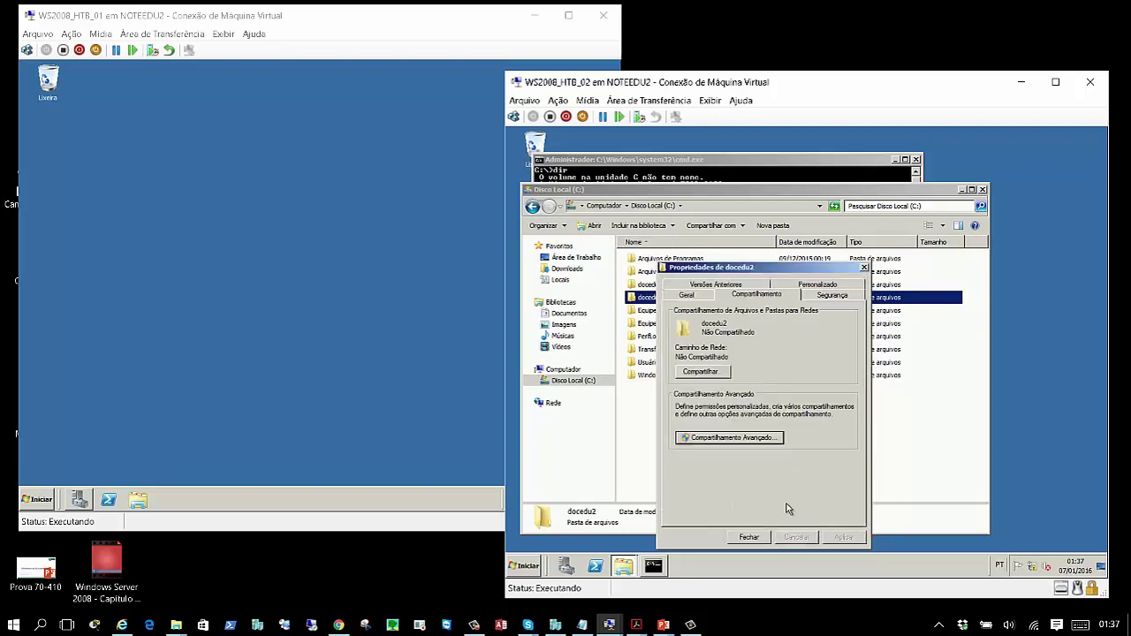
{"action": "left_click", "coordinate": [750, 536]}
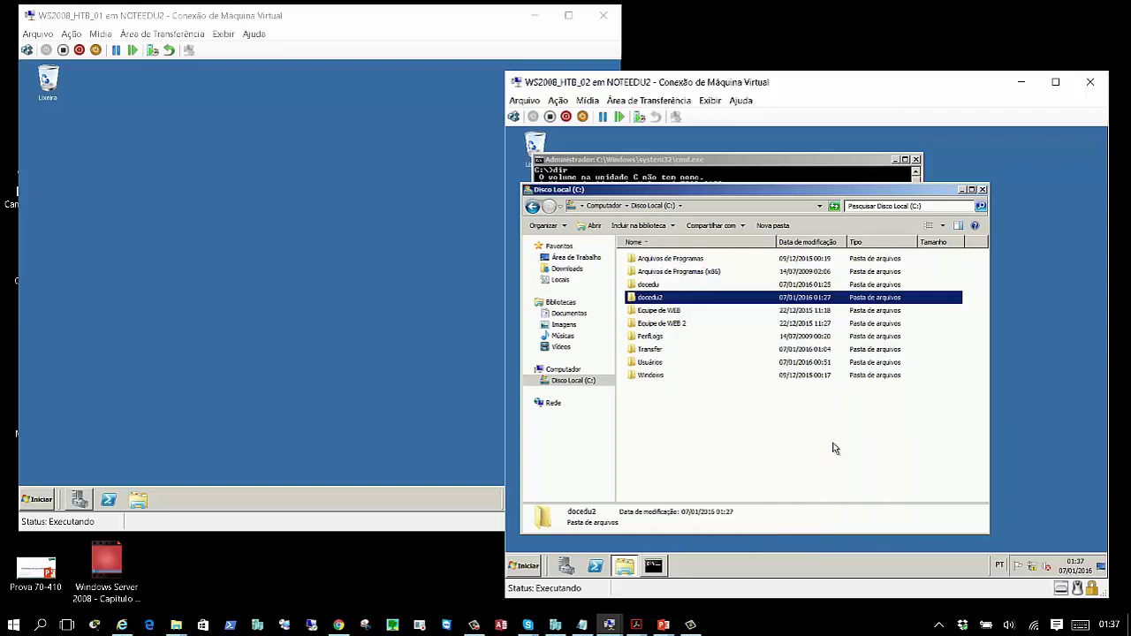
{"action": "left_click", "coordinate": [983, 190]}
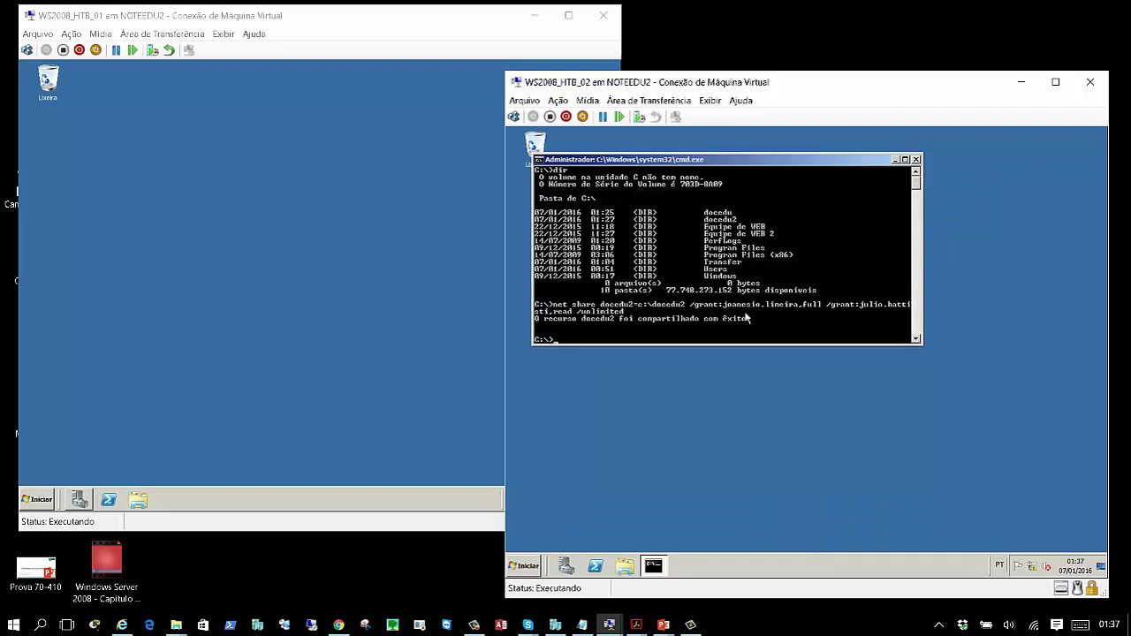
- Rerun the docedu2 net share command with the account name fixed; it fails with system error 1332
{"action": "key", "text": "Up"}
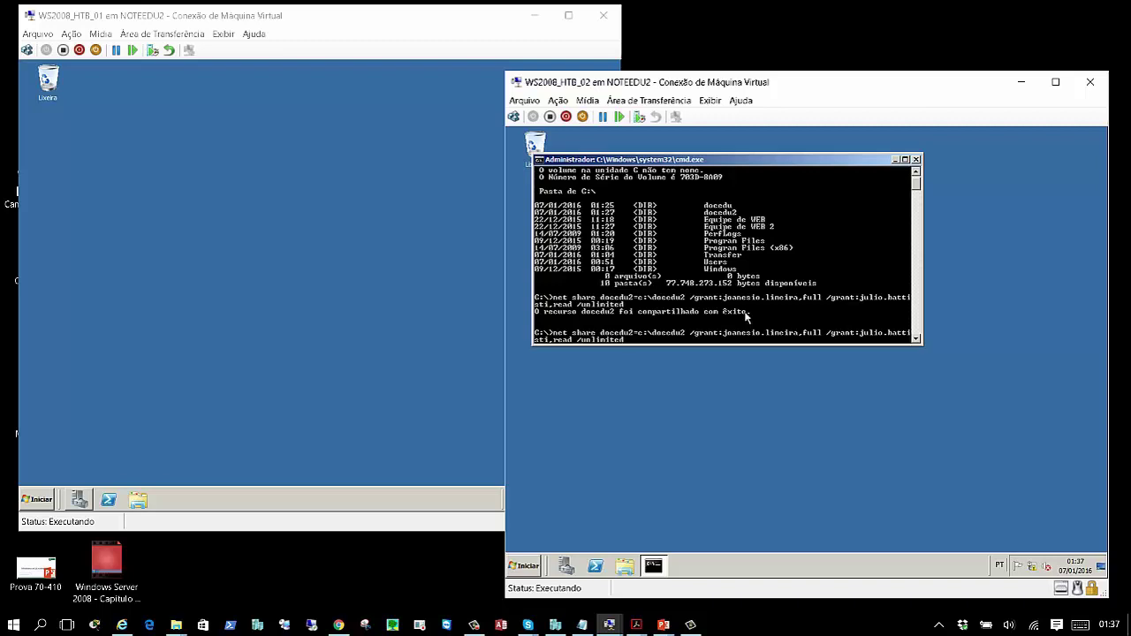
{"action": "key", "text": "Left"}
{"action": "key", "text": "Left"}
{"action": "key", "text": "BackSpace"}
{"action": "type", "text": "s"}
{"action": "key", "text": "Return"}
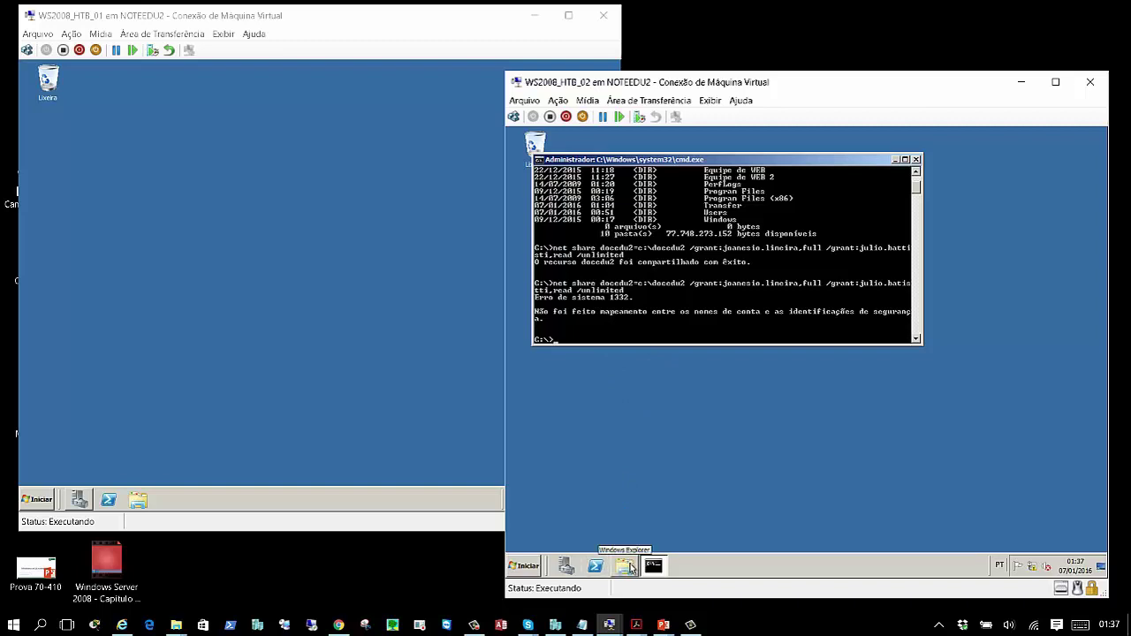
{"action": "left_click", "coordinate": [287, 407]}
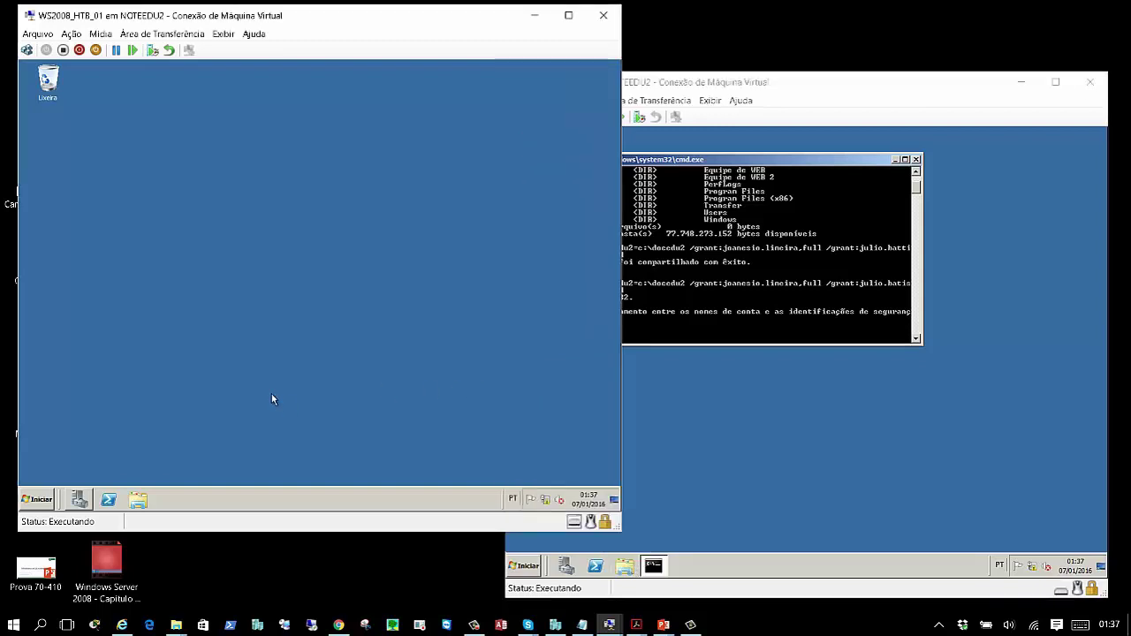
{"action": "left_click", "coordinate": [81, 500]}
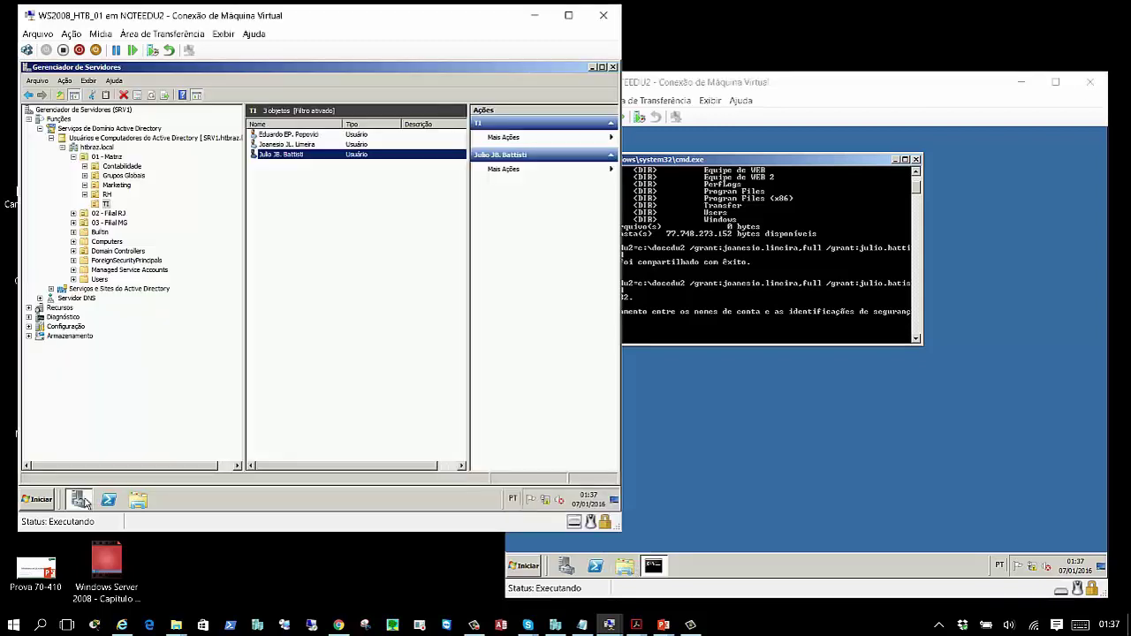
{"action": "double_click", "coordinate": [298, 157]}
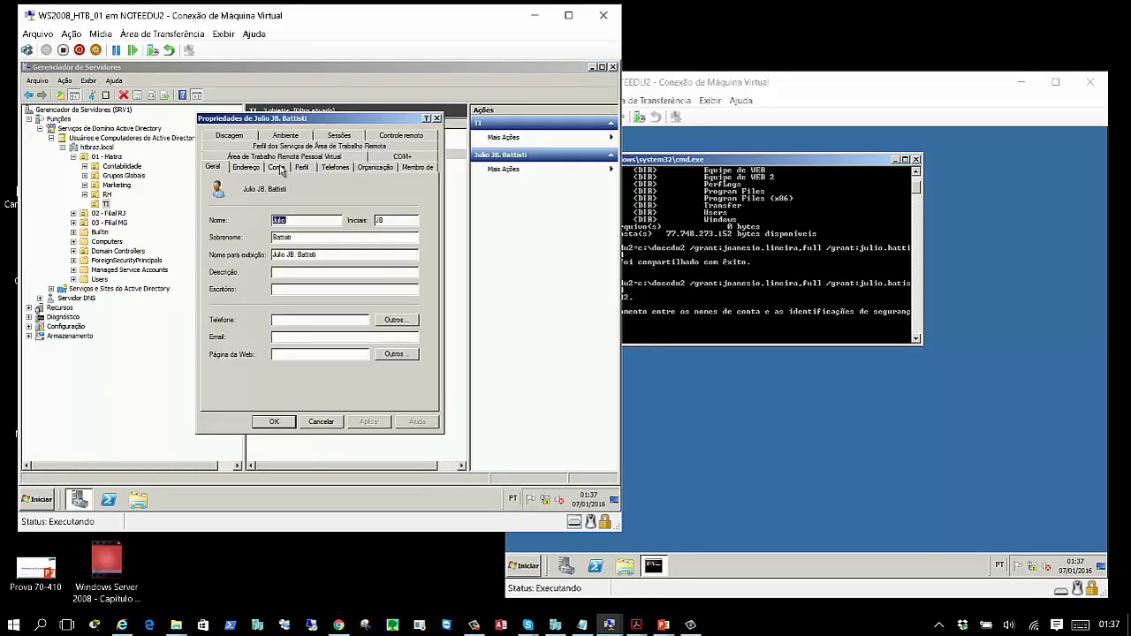
{"action": "left_click", "coordinate": [279, 168]}
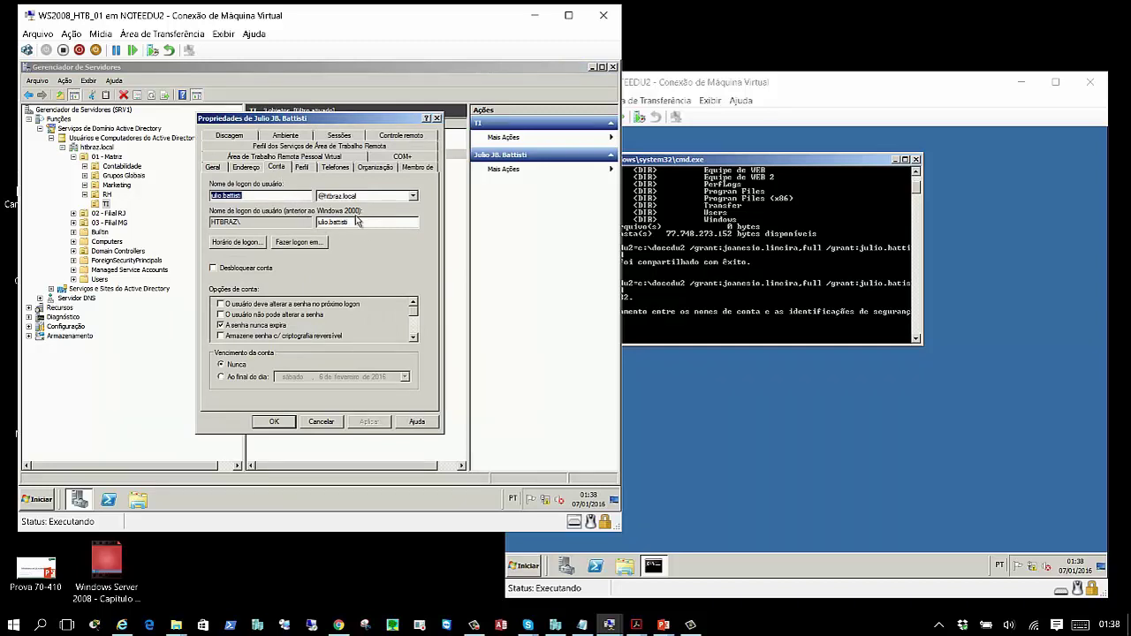
{"action": "left_click", "coordinate": [265, 196]}
{"action": "double_click", "coordinate": [341, 222]}
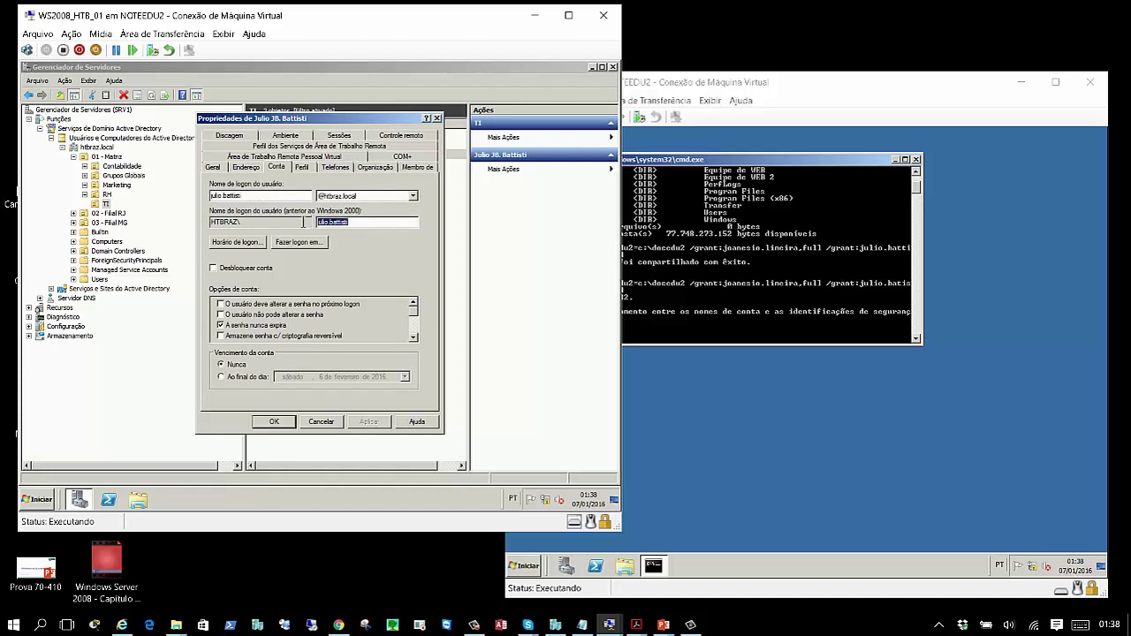
{"action": "left_click", "coordinate": [382, 224]}
{"action": "left_click", "coordinate": [274, 421]}
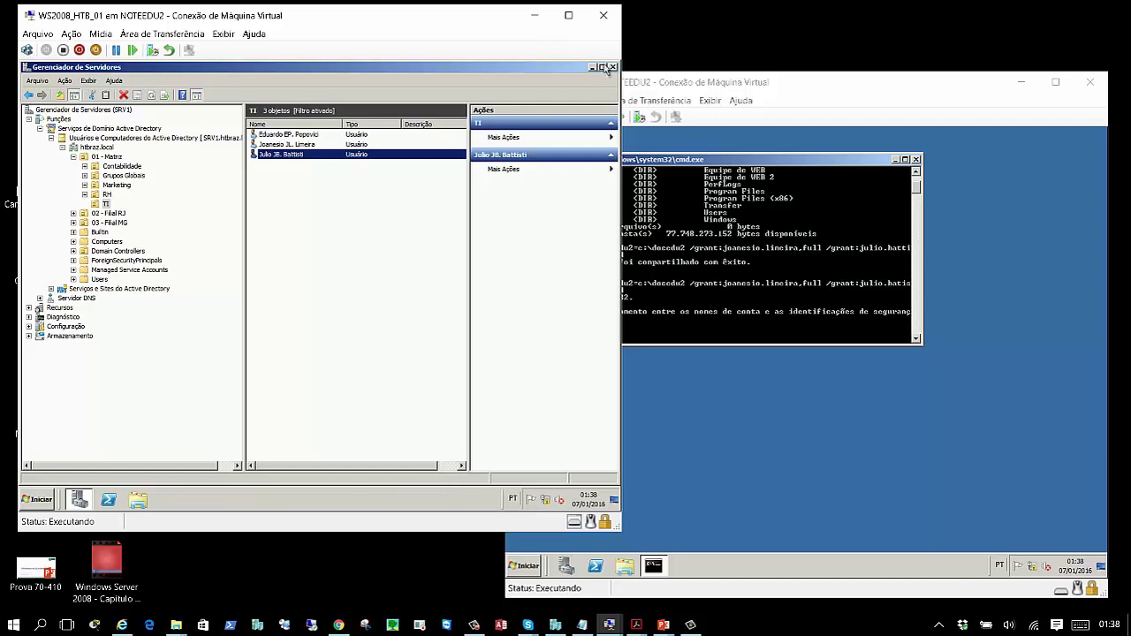
{"action": "left_click", "coordinate": [592, 67]}
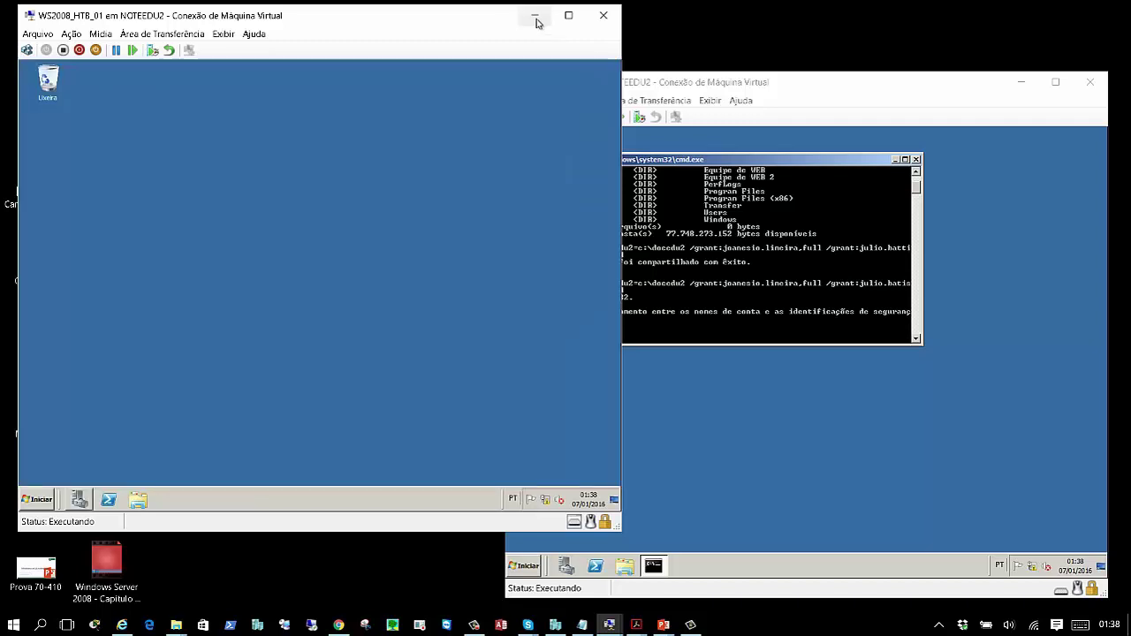
- Bring the WS2008_HTB_02 VM forward and close its Command Prompt window
{"action": "left_click", "coordinate": [765, 156]}
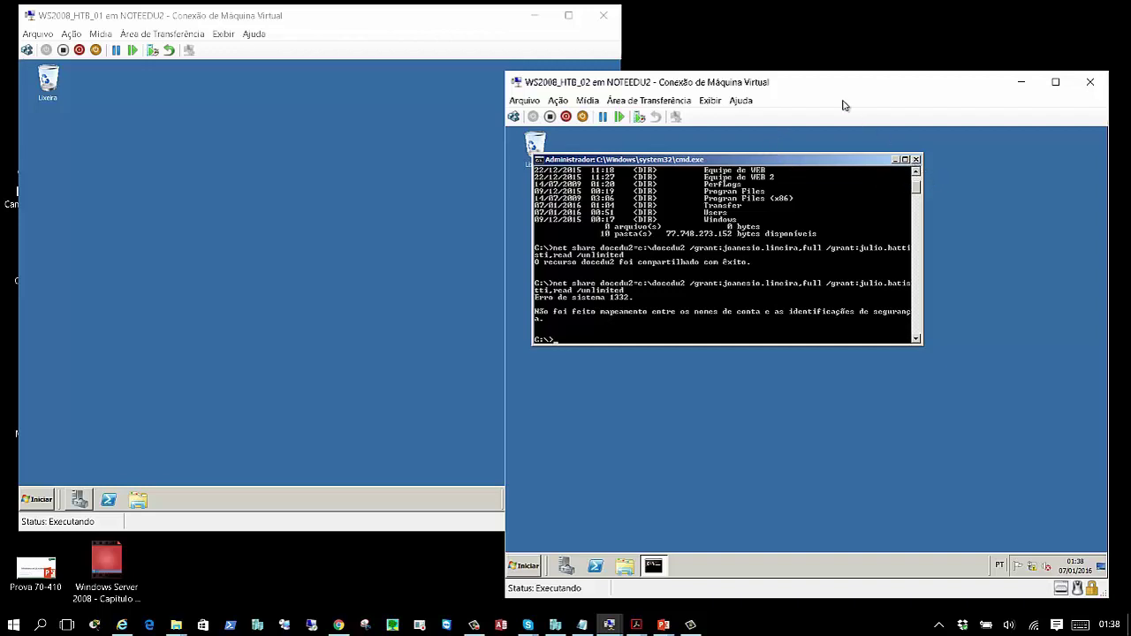
{"action": "left_click", "coordinate": [772, 49]}
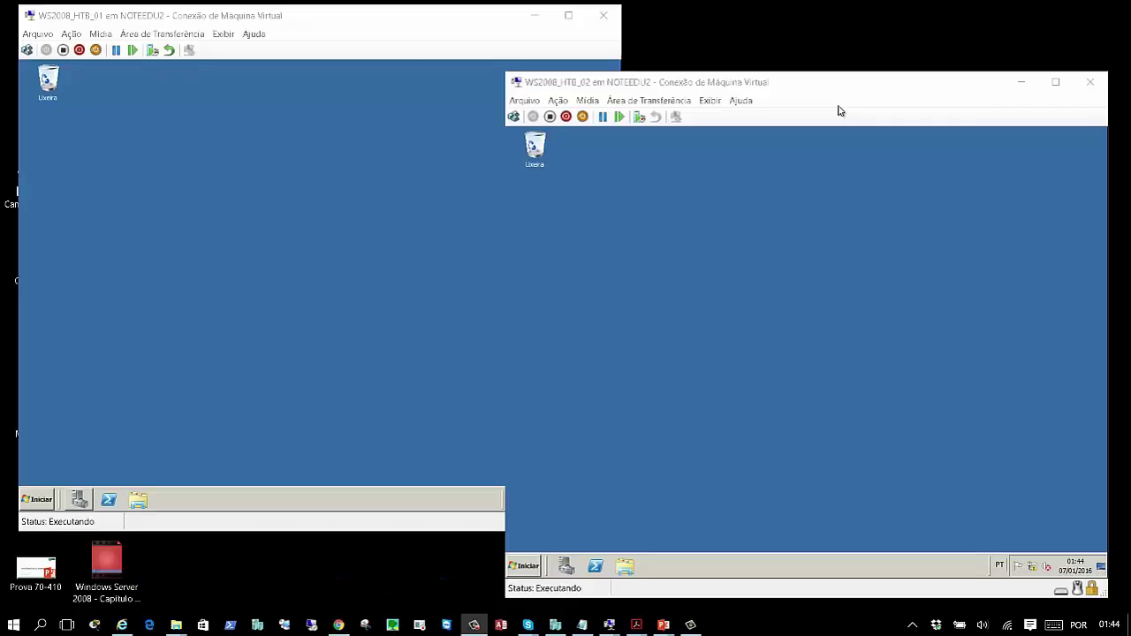
- On SRV2, open Explorer, maximize the C: drive window and look inside the Transfer folder
{"action": "left_click", "coordinate": [823, 173]}
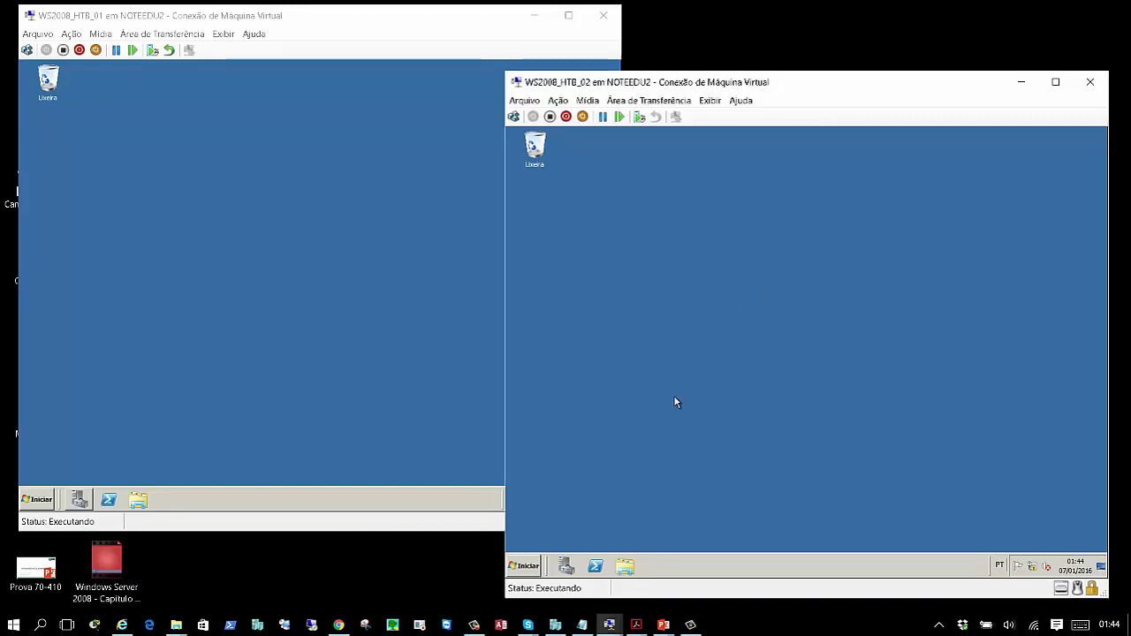
{"action": "left_click", "coordinate": [625, 566]}
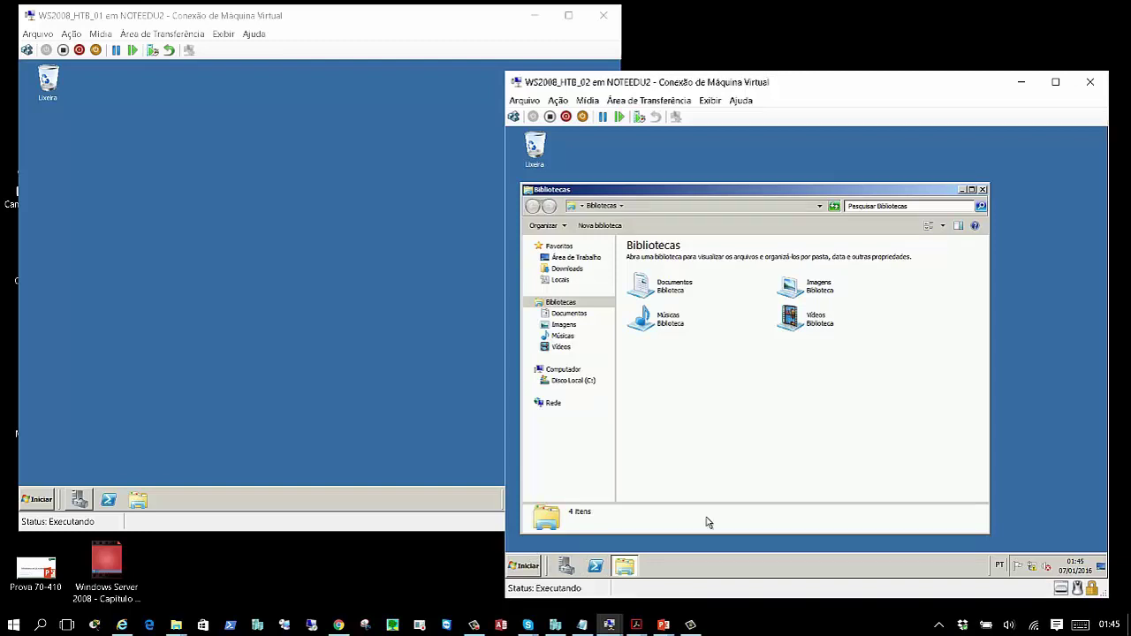
{"action": "left_click", "coordinate": [577, 381]}
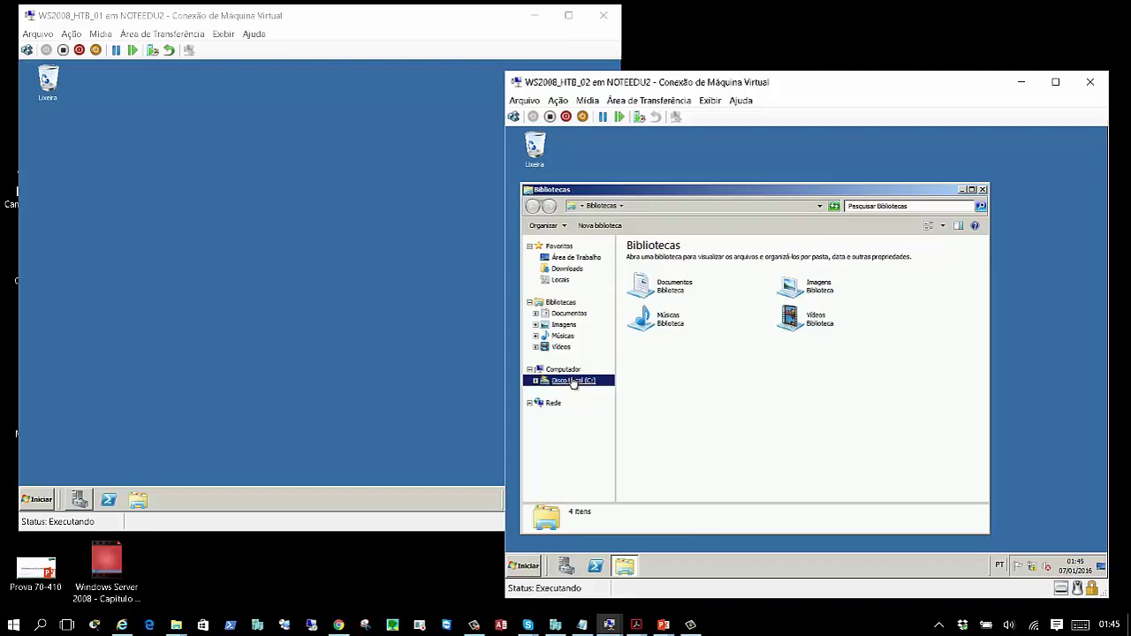
{"action": "left_click", "coordinate": [972, 190]}
{"action": "left_click", "coordinate": [641, 294]}
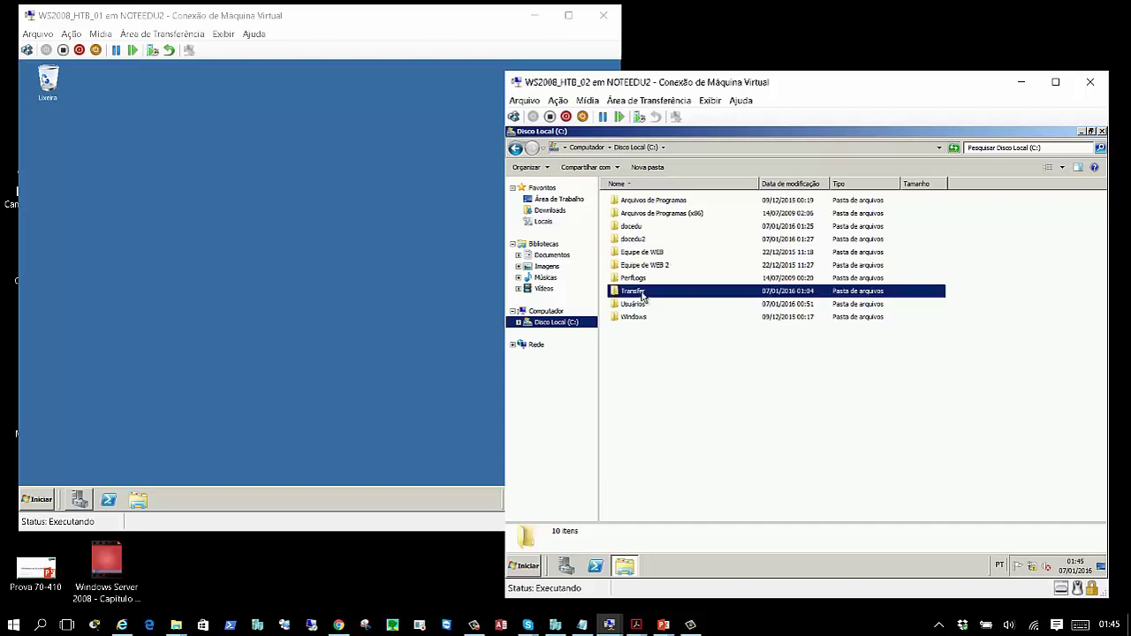
{"action": "double_click", "coordinate": [641, 294]}
{"action": "left_click", "coordinate": [516, 148]}
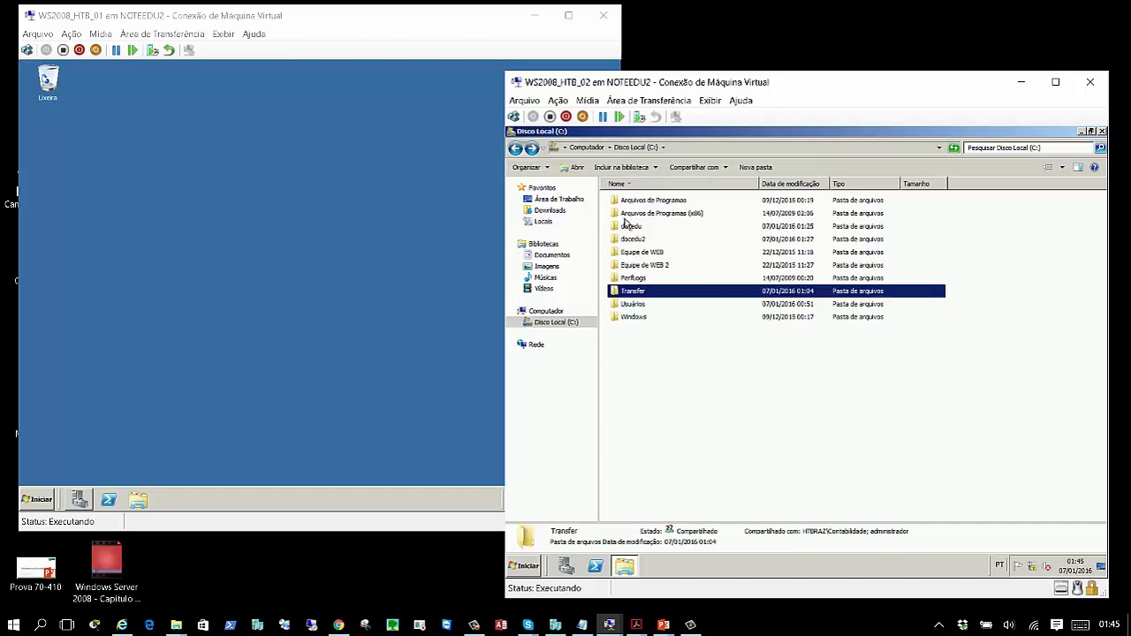
{"action": "left_click", "coordinate": [633, 239]}
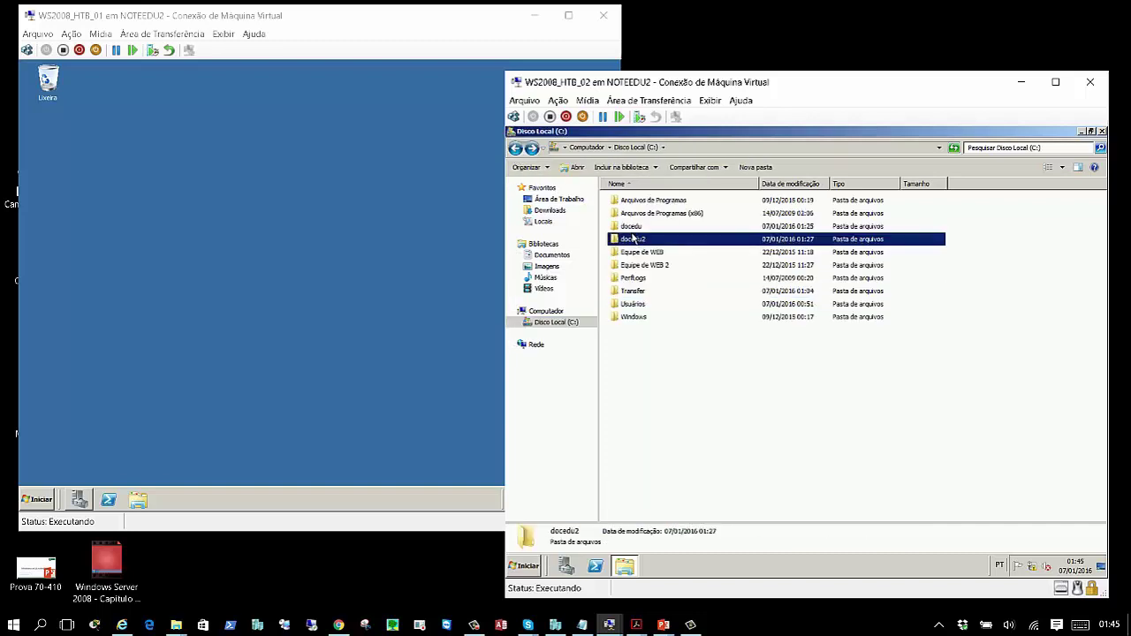
- Confirm Transfer's network path is \\SRV2\Transfer, close Explorer and switch to the HTB_01 VM
{"action": "right_click", "coordinate": [642, 295]}
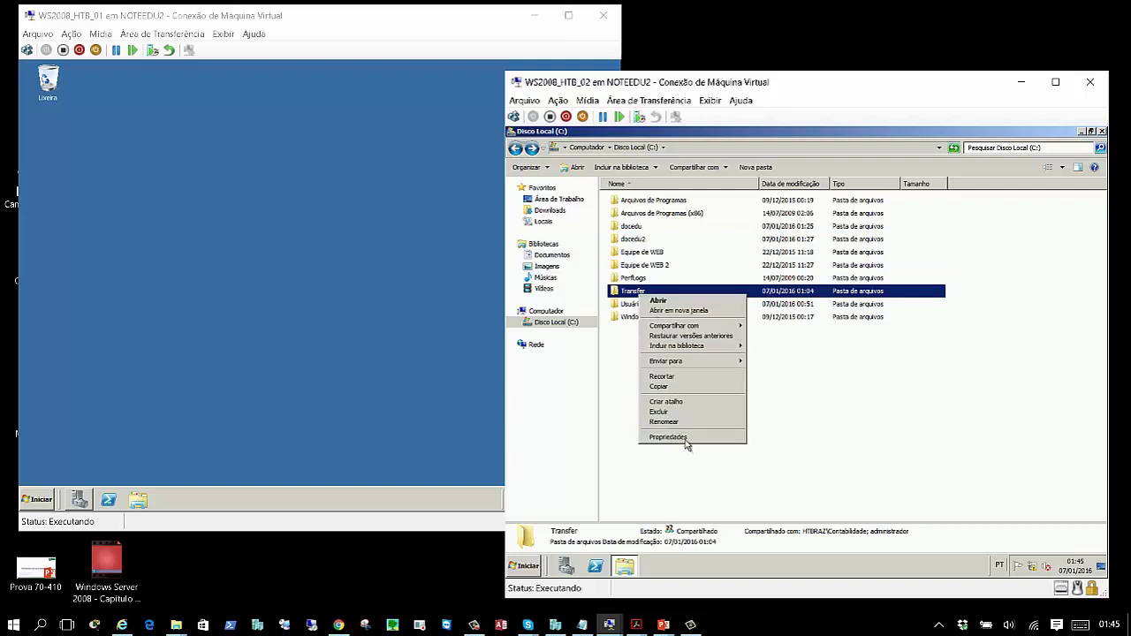
{"action": "left_click", "coordinate": [687, 439]}
{"action": "left_click", "coordinate": [719, 297]}
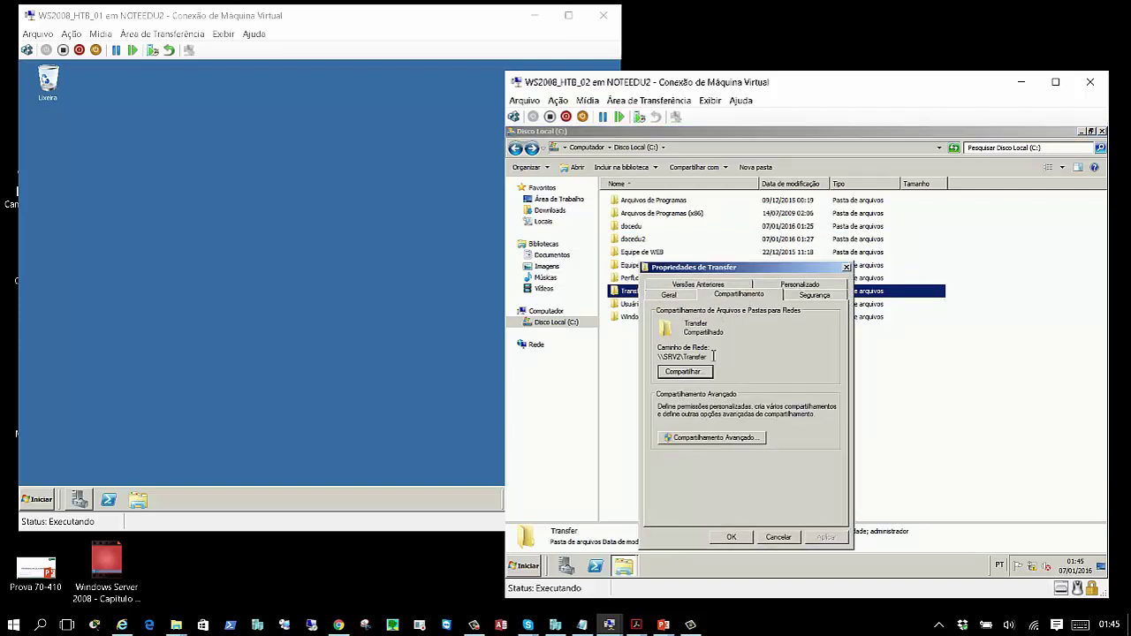
{"action": "left_click_drag", "start_coordinate": [713, 356], "coordinate": [657, 356]}
{"action": "left_click", "coordinate": [739, 538]}
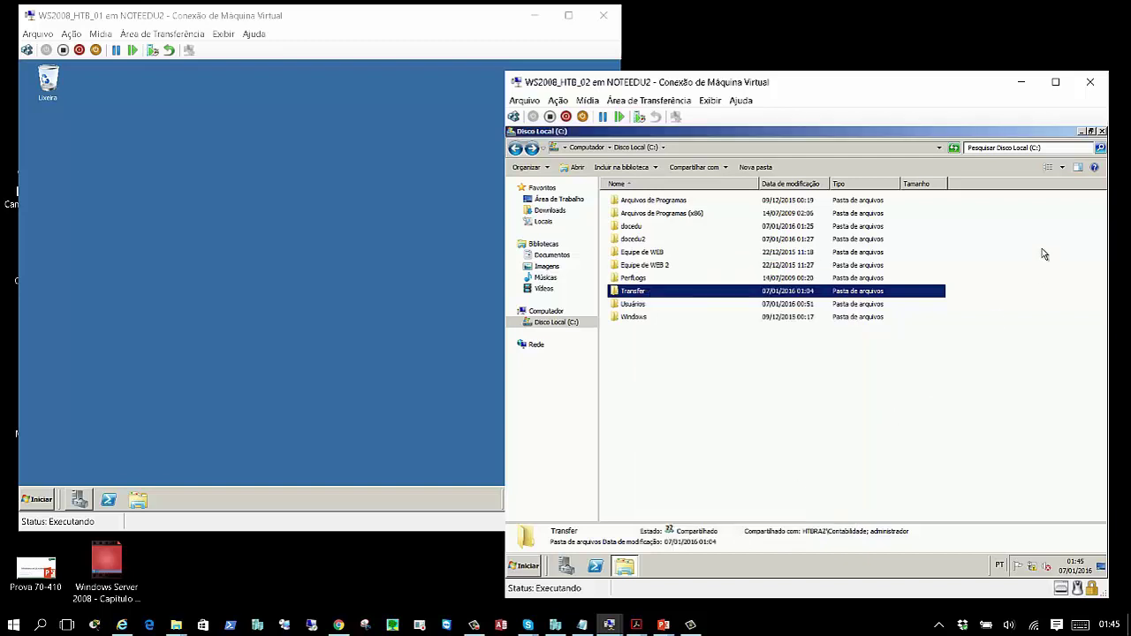
{"action": "left_click", "coordinate": [1101, 130]}
{"action": "left_click", "coordinate": [326, 294]}
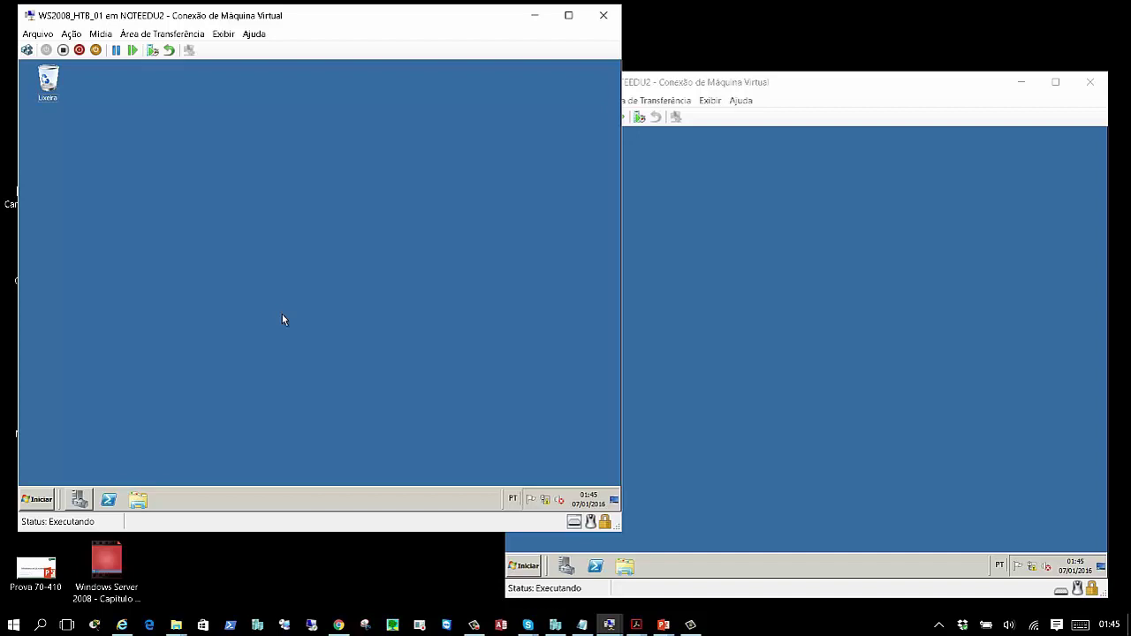
- Map \\SRV2\Transfer as network drive Z: from the Computer window
{"action": "key", "text": "super+e"}
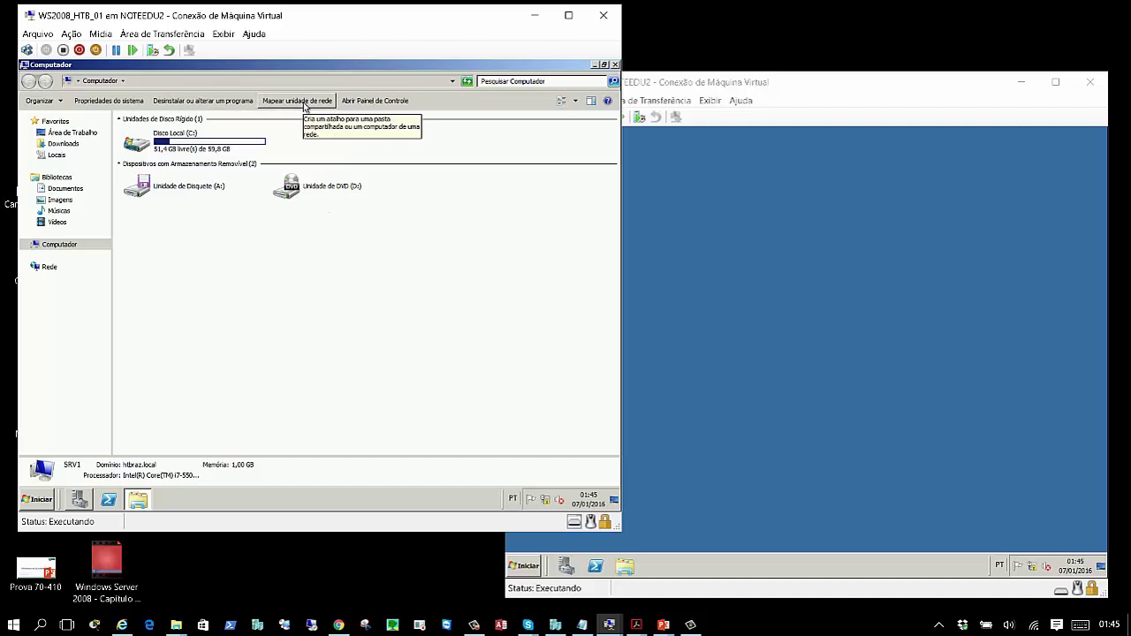
{"action": "left_click", "coordinate": [305, 104]}
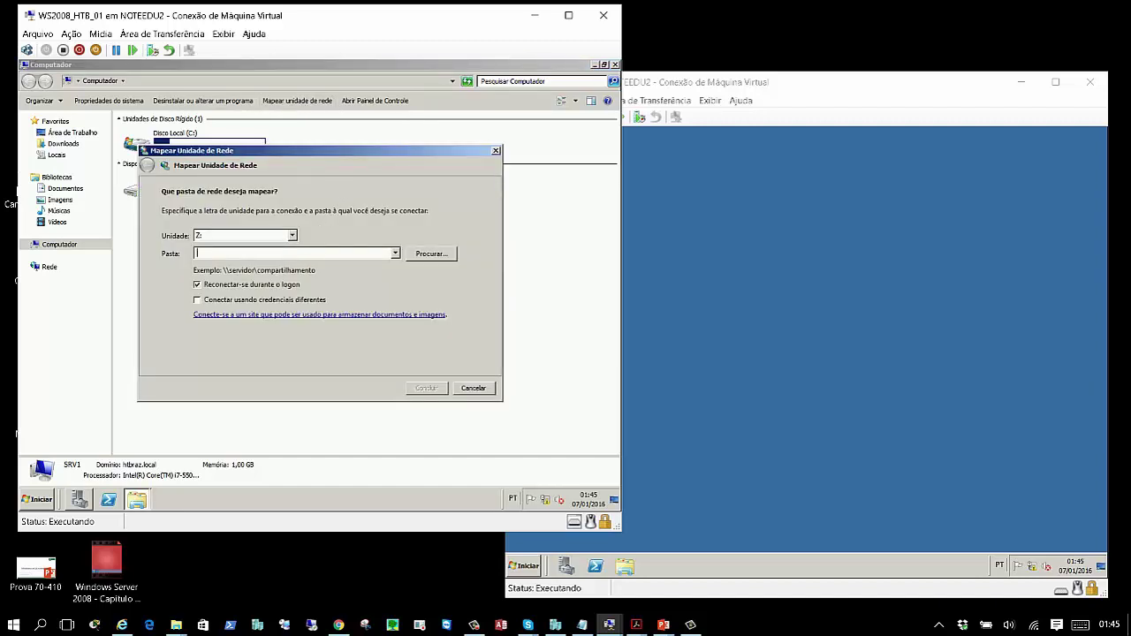
{"action": "type", "text": "\\\\SRV2\\"}
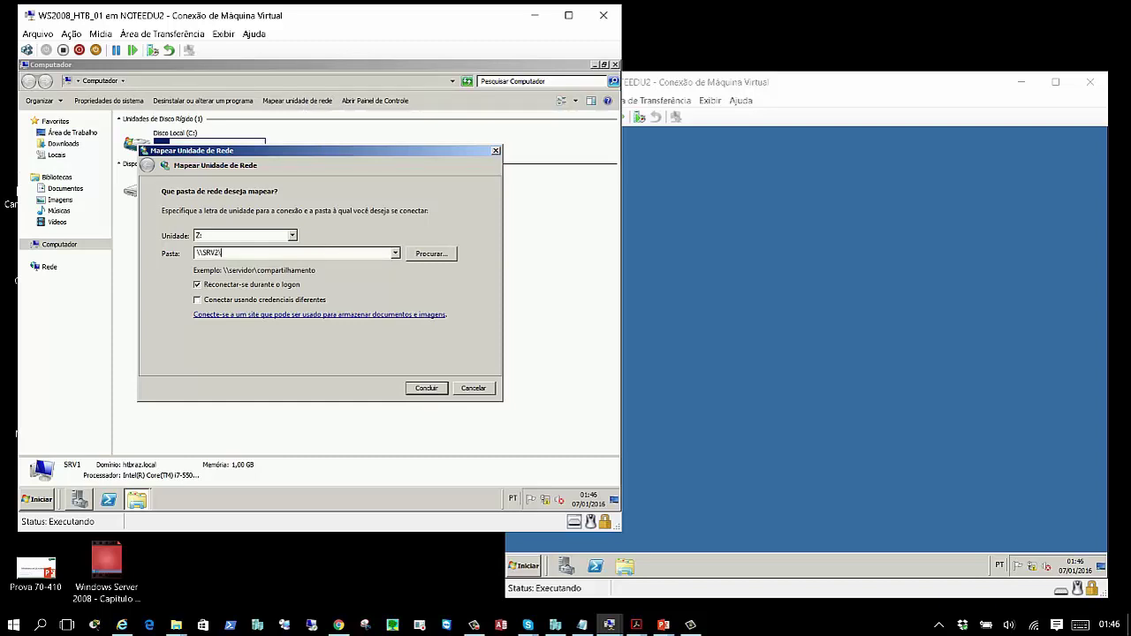
{"action": "type", "text": "Transfer"}
{"action": "left_click", "coordinate": [426, 388]}
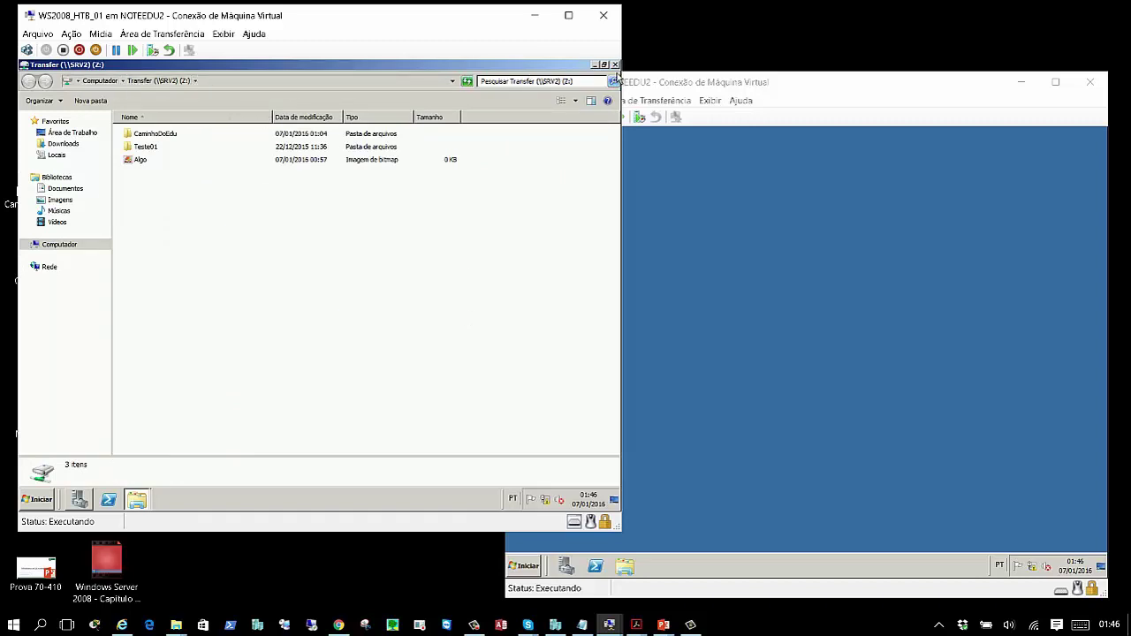
- Back in the Computer view, disconnect the Transfer (Z:) network drive
{"action": "key", "text": "BackSpace"}
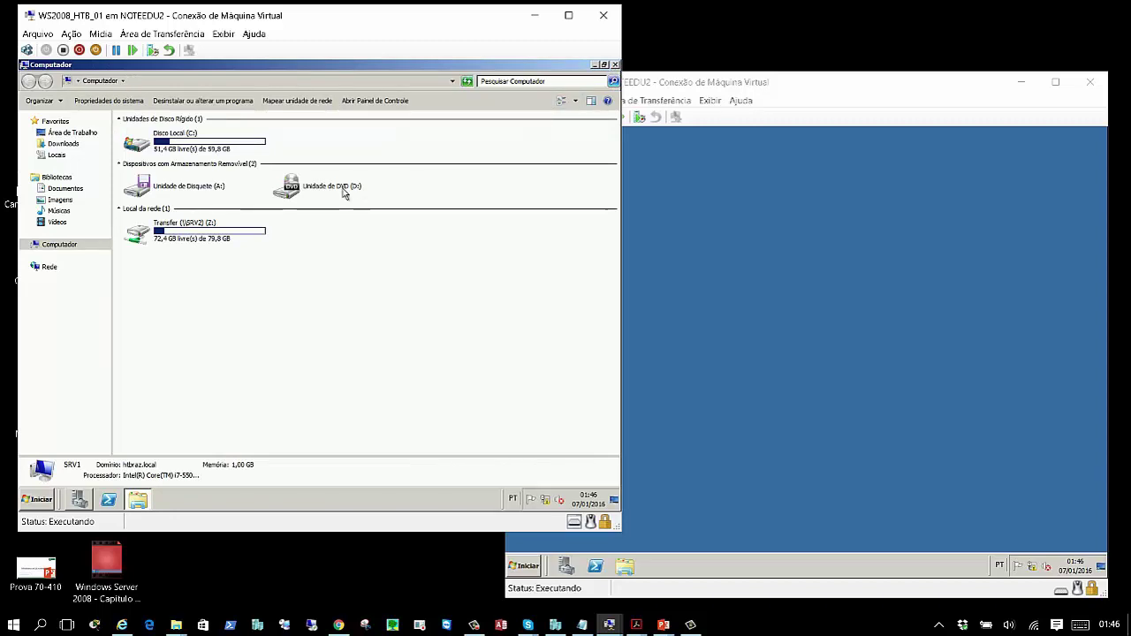
{"action": "left_click", "coordinate": [204, 238]}
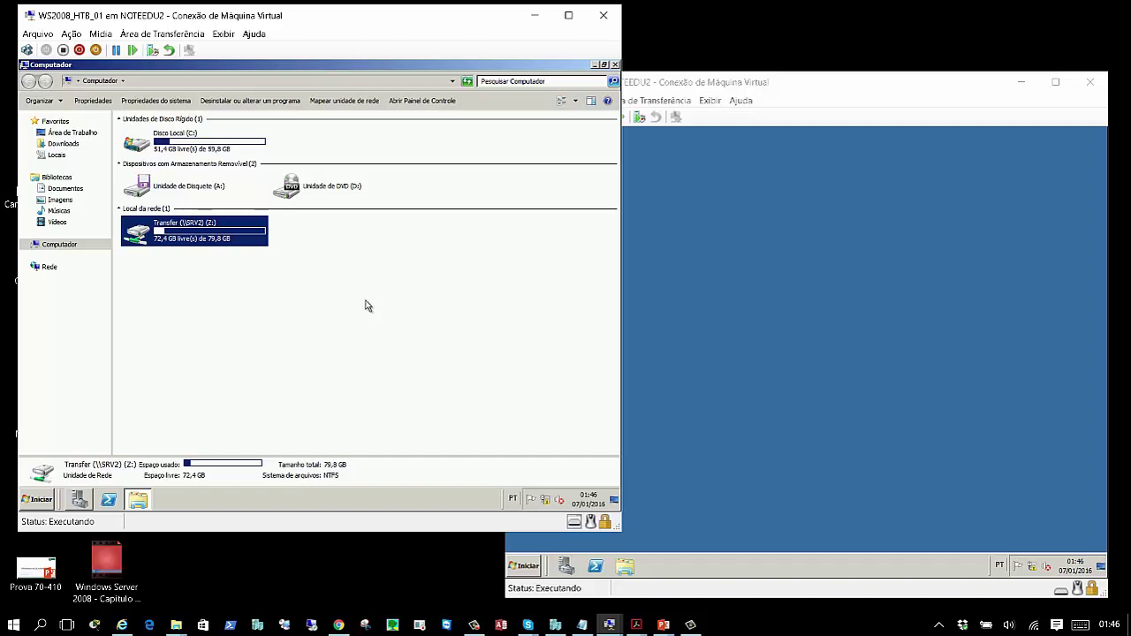
{"action": "right_click", "coordinate": [191, 241]}
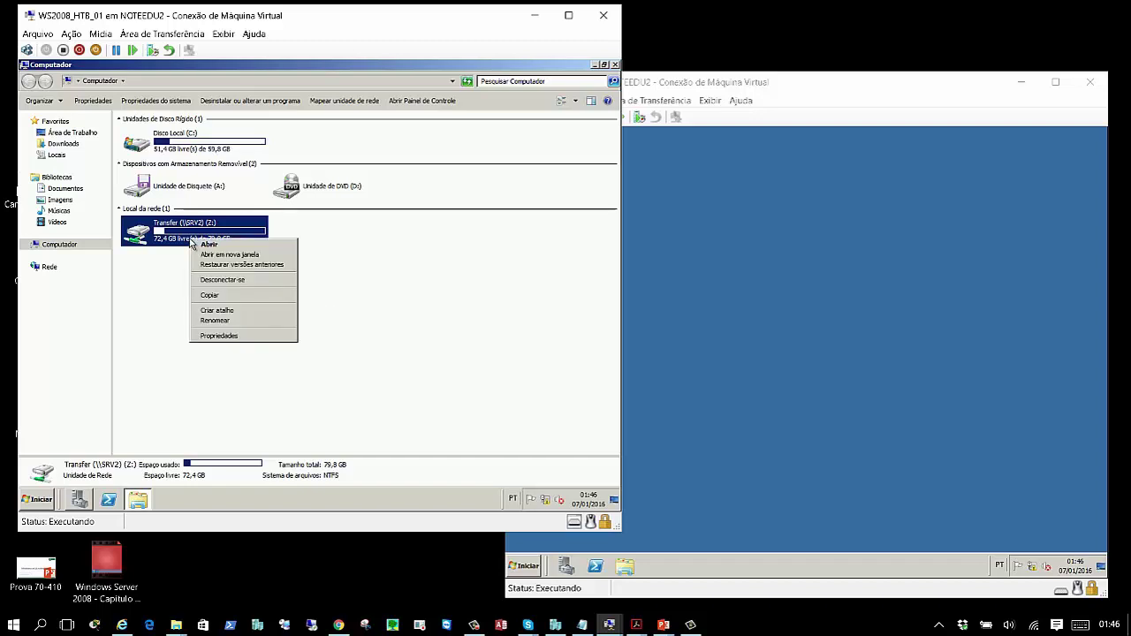
{"action": "left_click", "coordinate": [247, 280]}
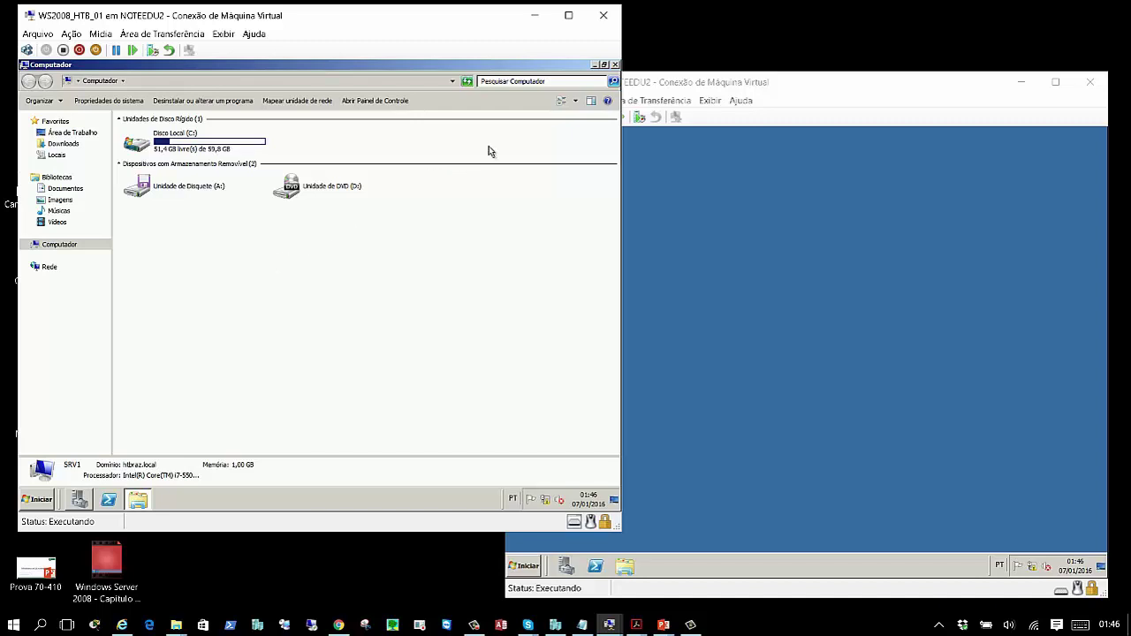
- Open Prompt de Comando as administrator, move to the root of C: and clear the console
{"action": "left_click", "coordinate": [615, 64]}
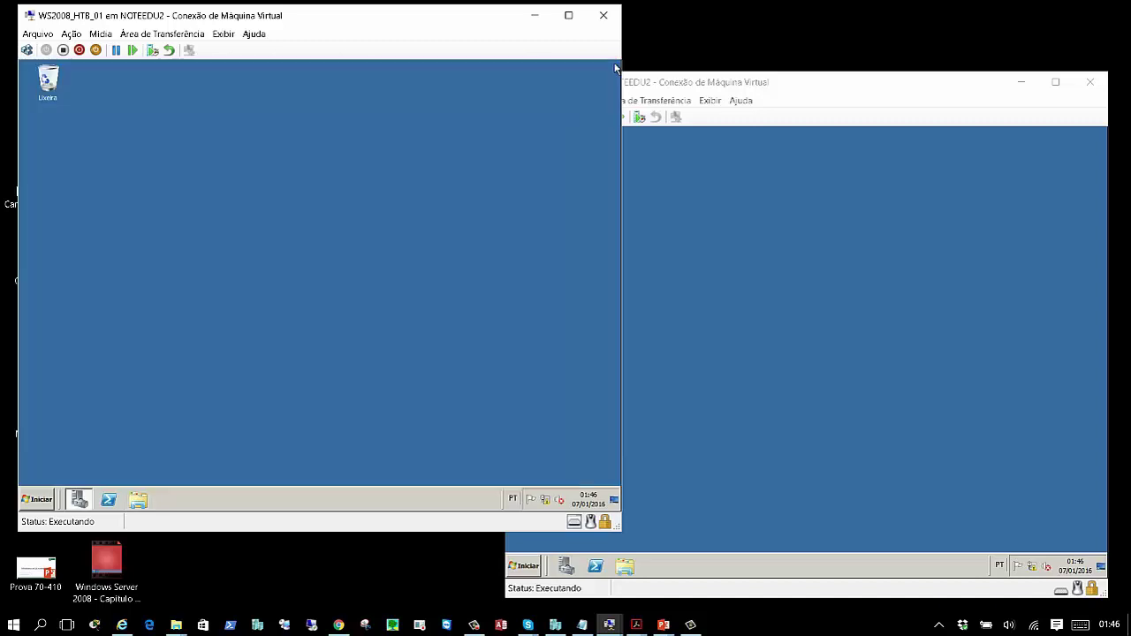
{"action": "left_click", "coordinate": [39, 499]}
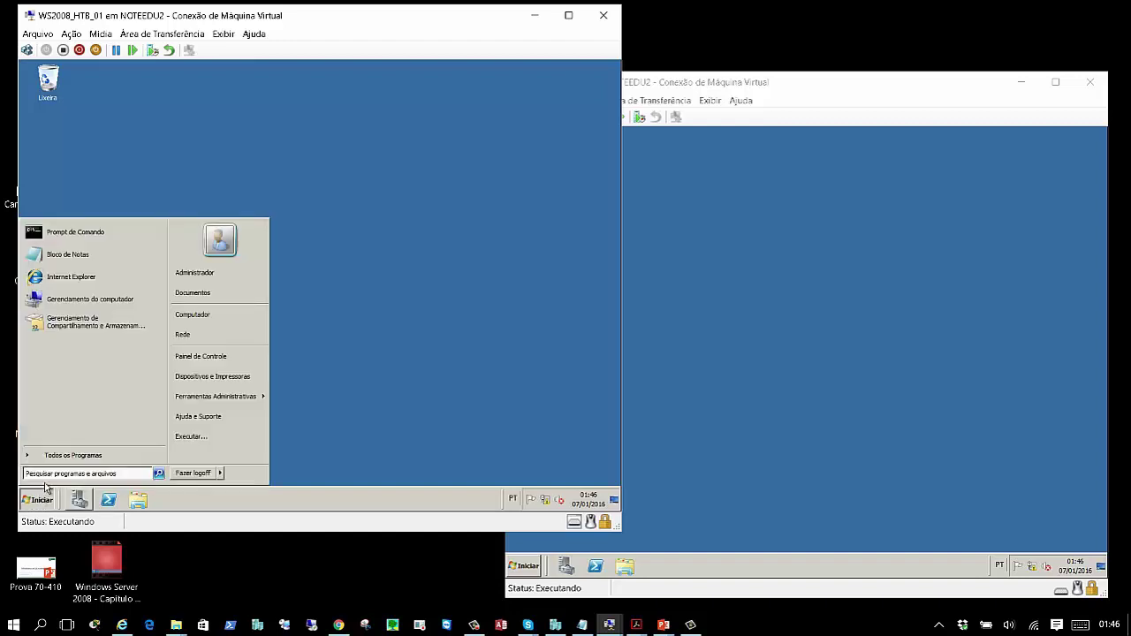
{"action": "right_click", "coordinate": [105, 232]}
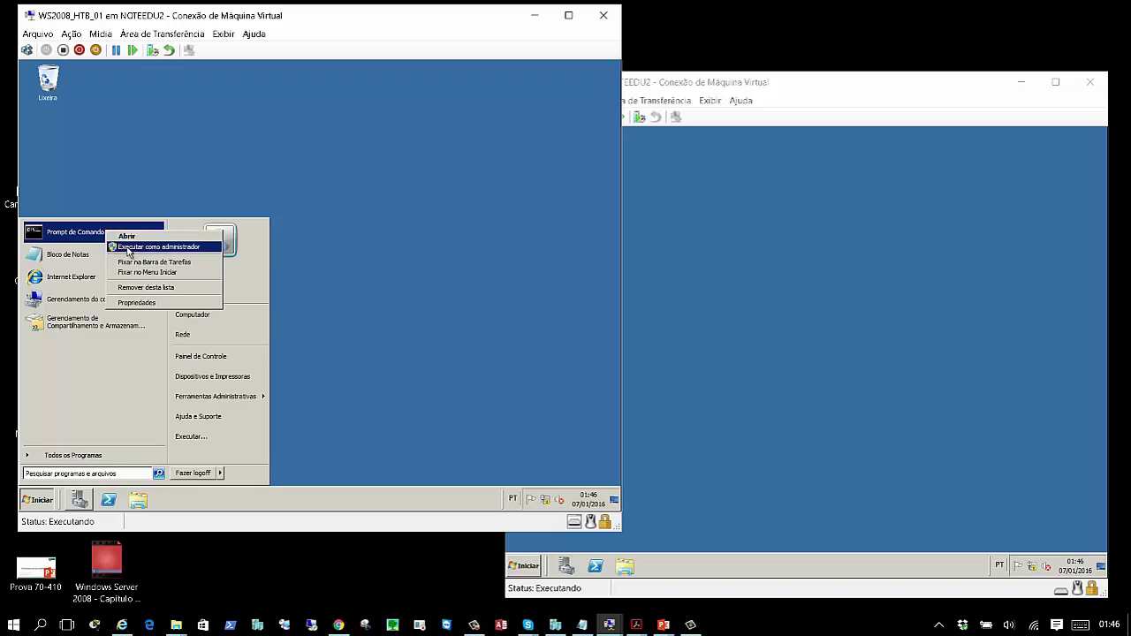
{"action": "left_click", "coordinate": [128, 247]}
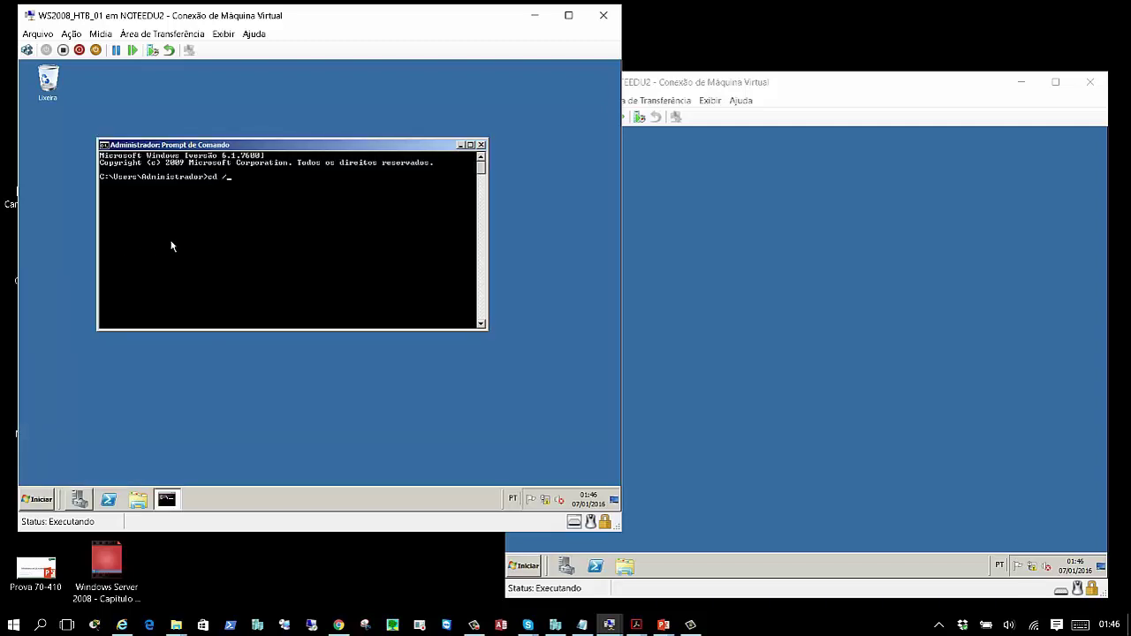
{"action": "key", "text": "Return"}
{"action": "type", "text": "cls"}
{"action": "key", "text": "Return"}
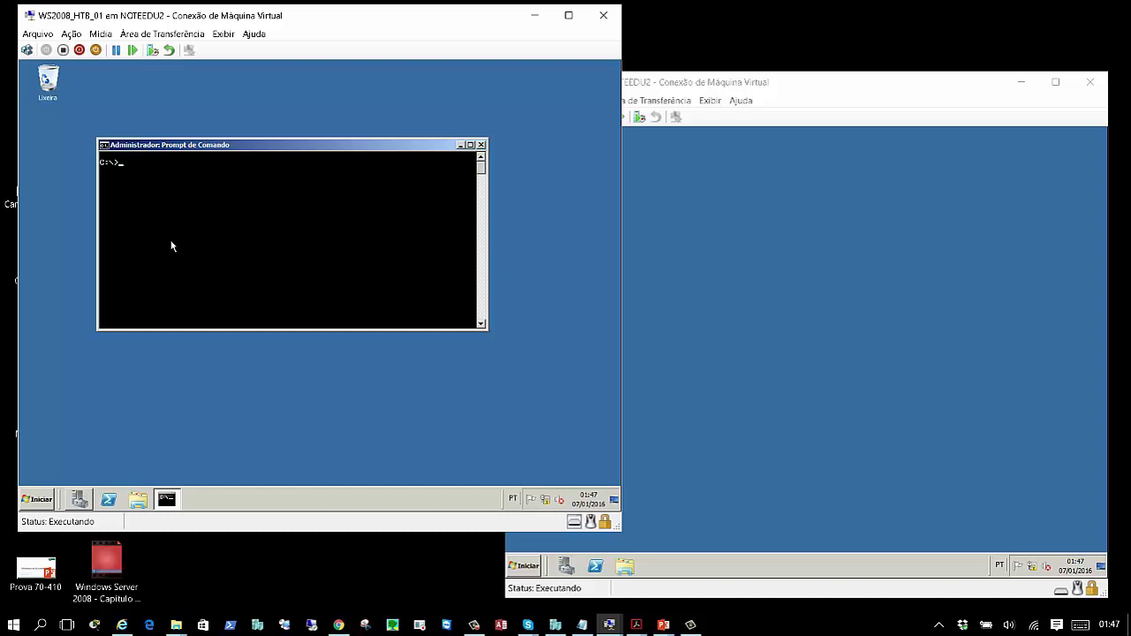
- Map J: to \\SRV2\Transfer with net use, adding the missing space after system error 67
{"action": "type", "text": "net use J:\\\\SRV2\\Transfer"}
{"action": "key", "text": "Return"}
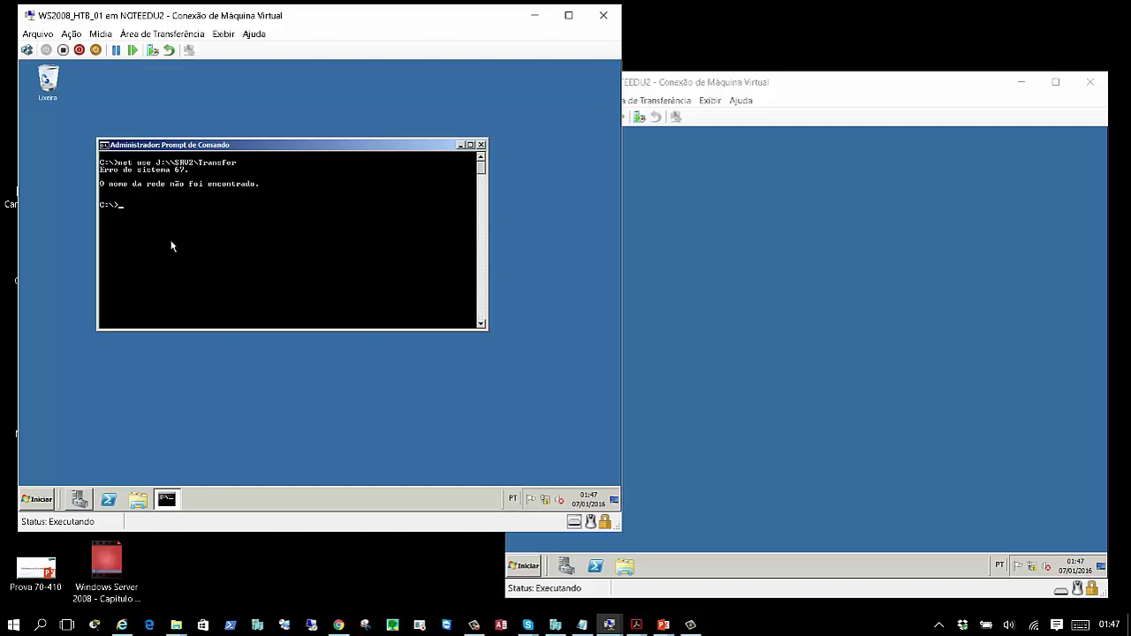
{"action": "key", "text": "Up"}
{"action": "key", "text": "BackSpace"}
{"action": "key", "text": "BackSpace"}
{"action": "key", "text": "BackSpace"}
{"action": "key", "text": "BackSpace"}
{"action": "key", "text": "BackSpace"}
{"action": "key", "text": "BackSpace"}
{"action": "key", "text": "BackSpace"}
{"action": "key", "text": "BackSpace"}
{"action": "key", "text": "BackSpace"}
{"action": "key", "text": "BackSpace"}
{"action": "key", "text": "BackSpace"}
{"action": "key", "text": "BackSpace"}
{"action": "type", "text": "SR"}
{"action": "key", "text": "BackSpace"}
{"action": "key", "text": "BackSpace"}
{"action": "type", "text": "Transfer"}
{"action": "key", "text": "Return"}
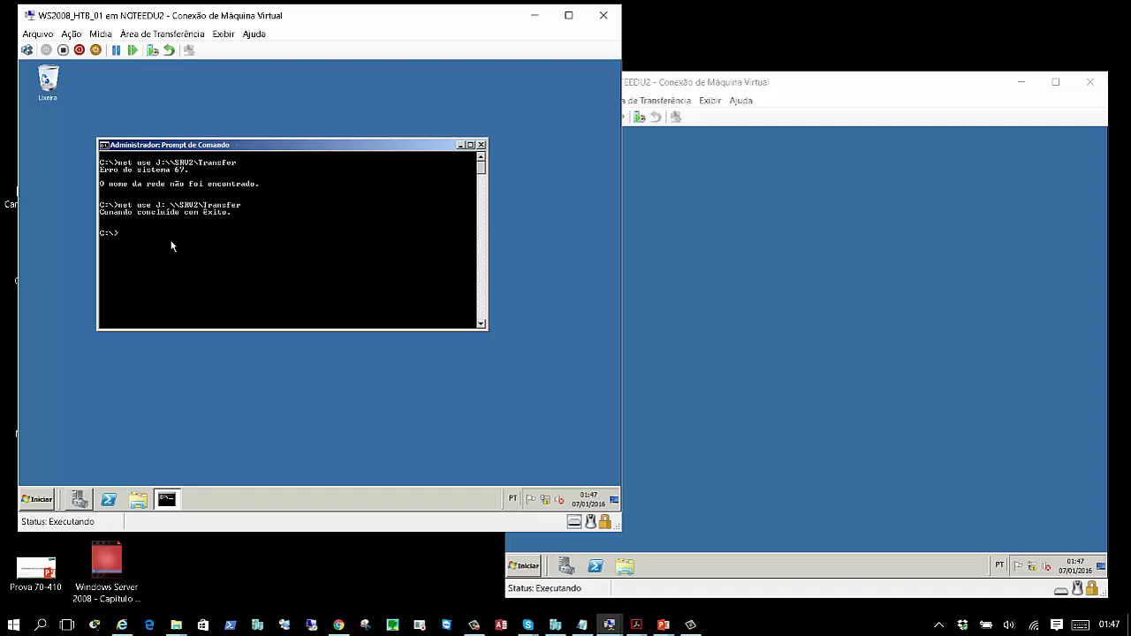